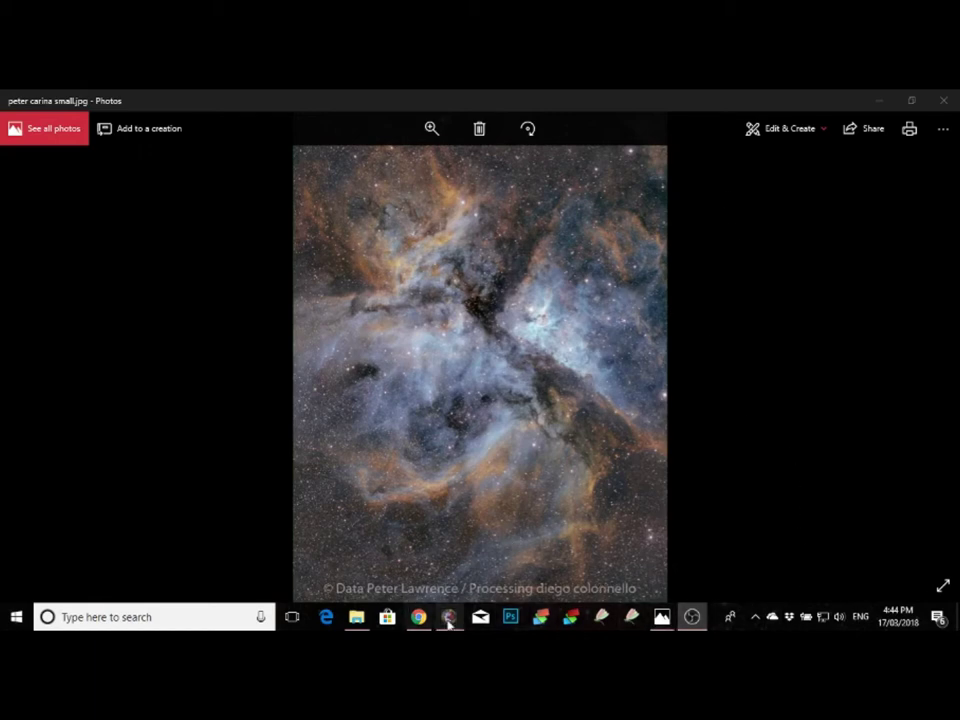
Step: Set the Carina frames folder on the Desktop as the working directory
{"action": "mouse_move", "coordinate": [448, 622]}
{"action": "left_click", "coordinate": [358, 555]}
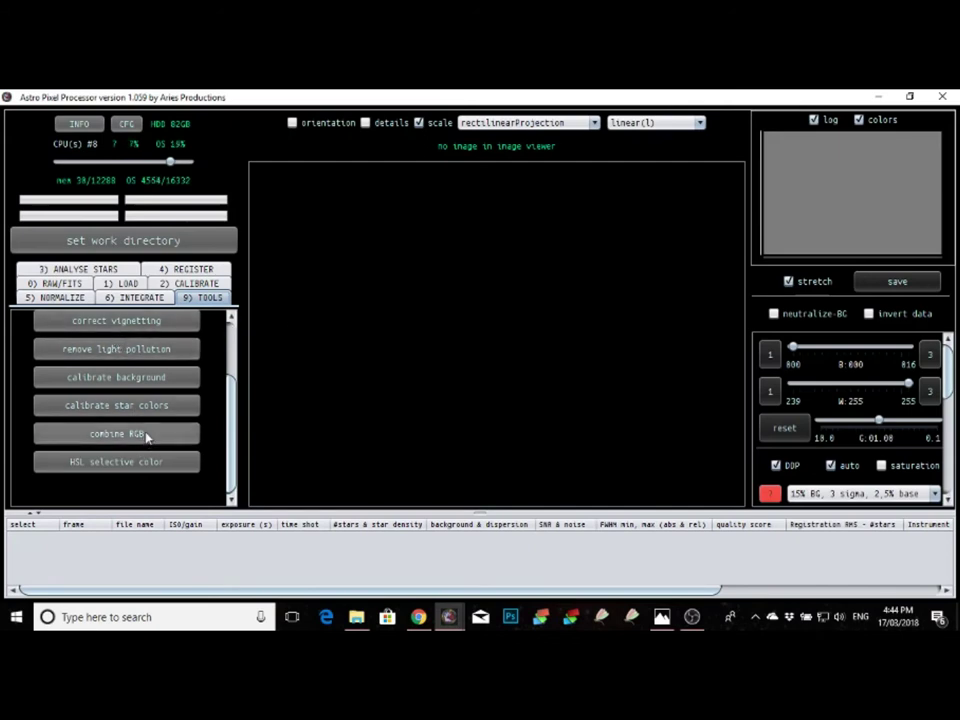
{"action": "left_click", "coordinate": [120, 283]}
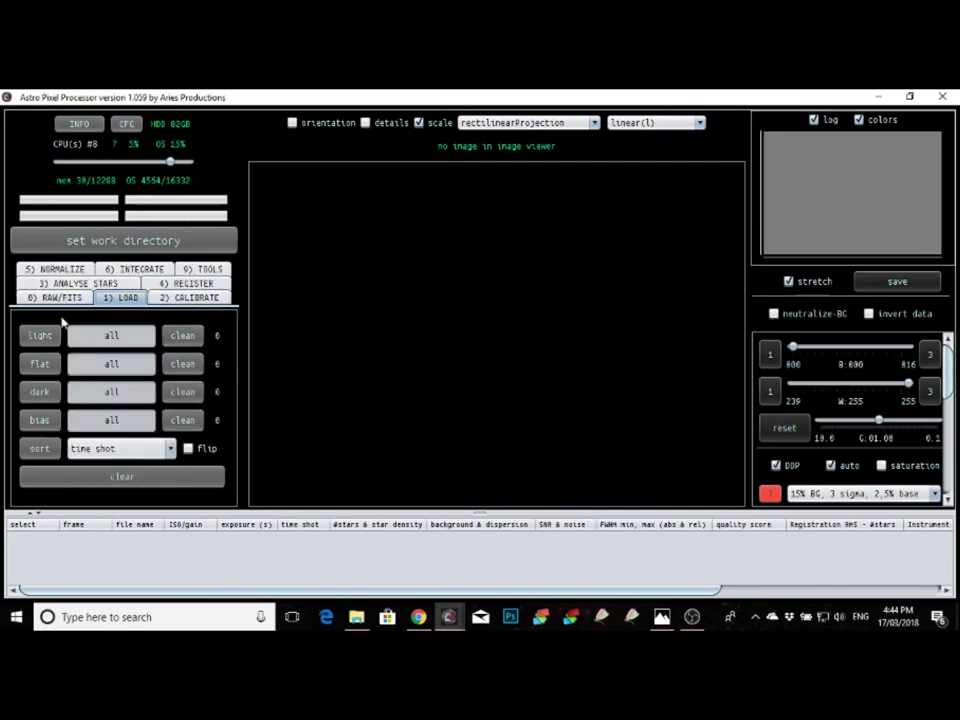
{"action": "left_click", "coordinate": [40, 335]}
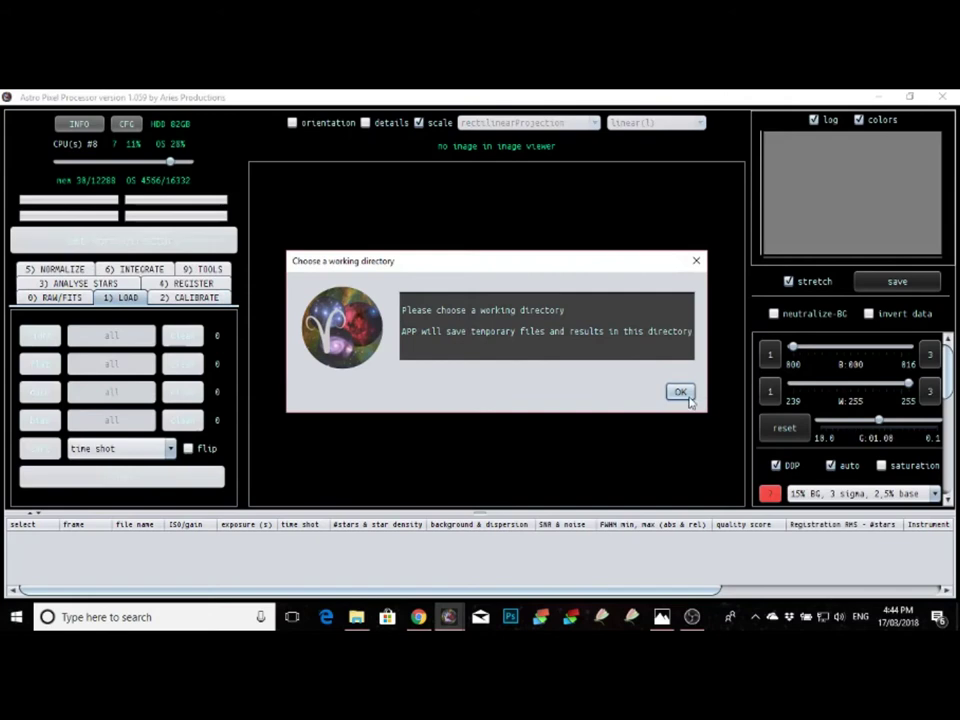
{"action": "left_click", "coordinate": [680, 393]}
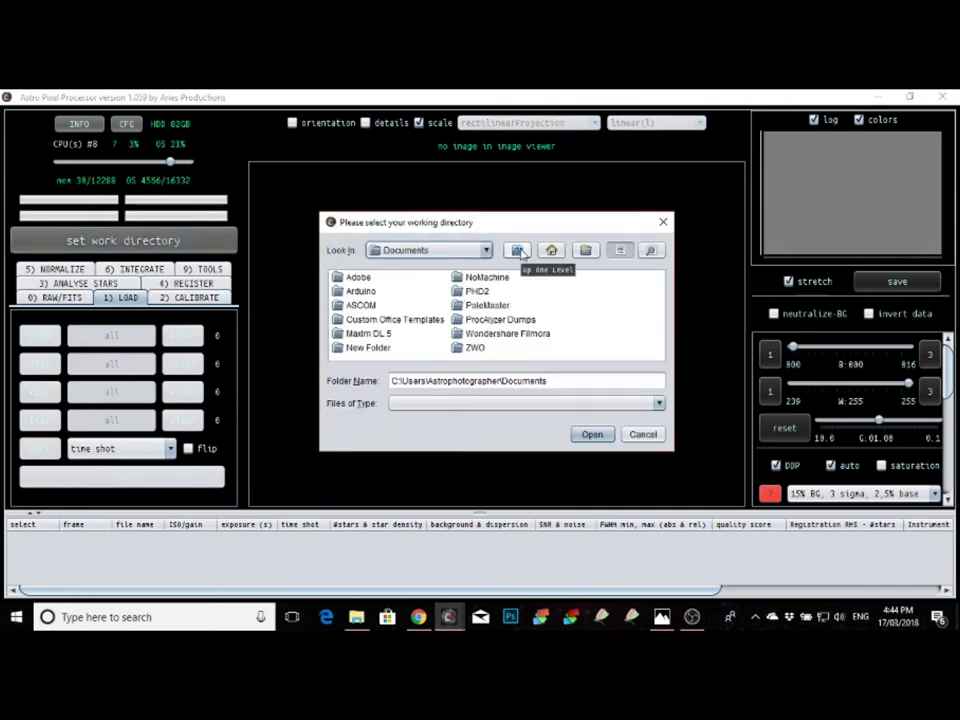
{"action": "left_click", "coordinate": [551, 250]}
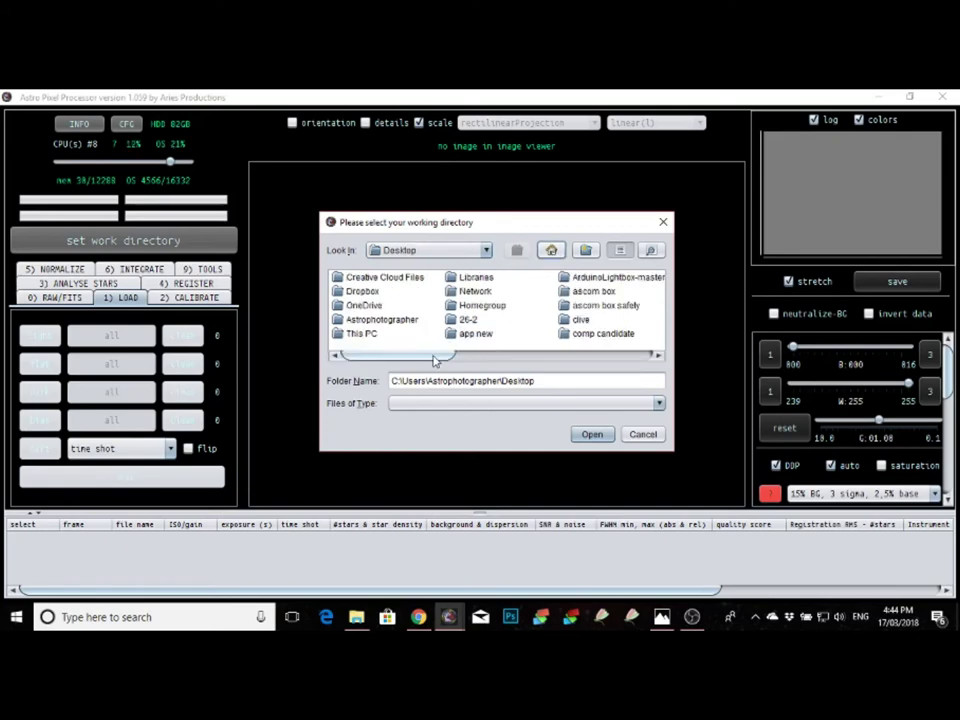
{"action": "left_click_drag", "start_coordinate": [434, 360], "coordinate": [598, 360]}
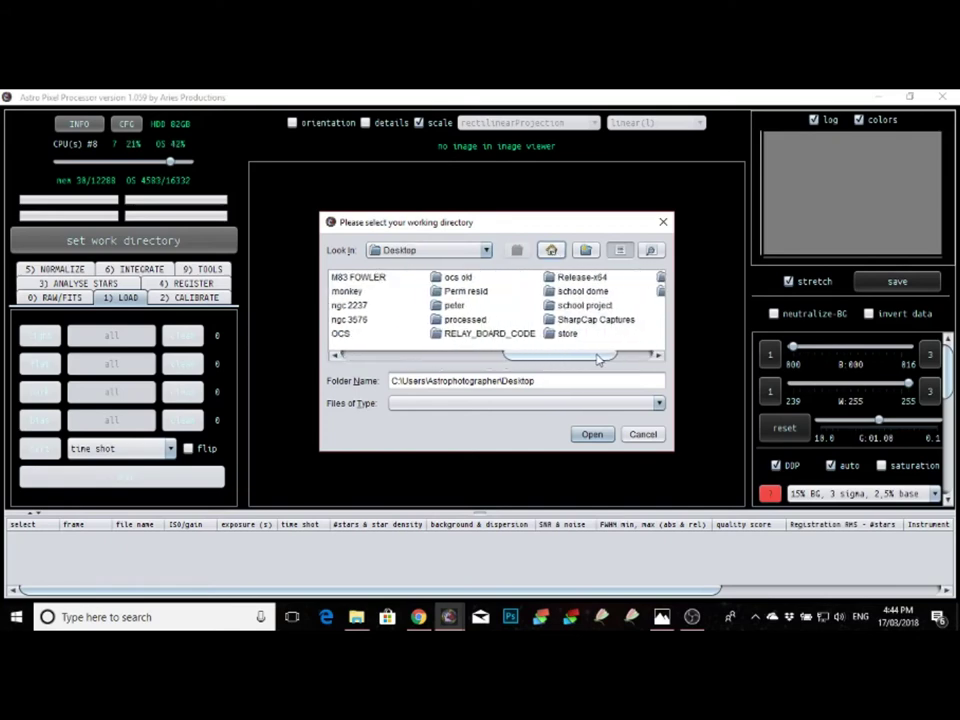
{"action": "double_click", "coordinate": [450, 305]}
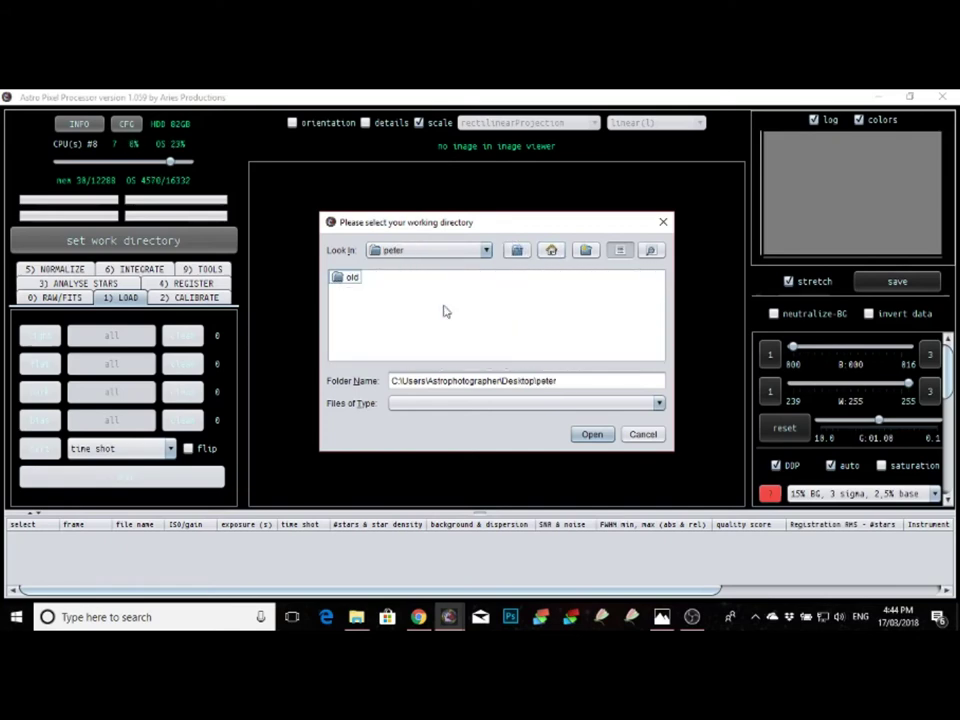
{"action": "left_click", "coordinate": [590, 434]}
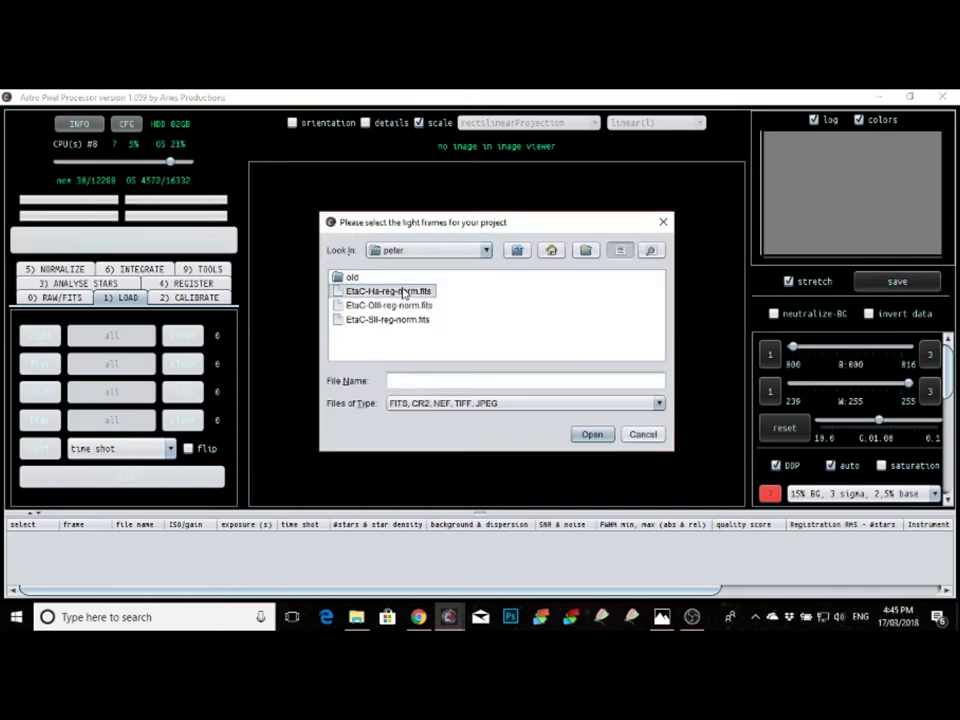
Step: Load EtaC-Ha, EtaC-OIII and EtaC-SII reg-norm FITS files as lights and view the first
{"action": "left_click", "coordinate": [403, 291]}
{"action": "left_click", "coordinate": [424, 304], "text": "ctrl"}
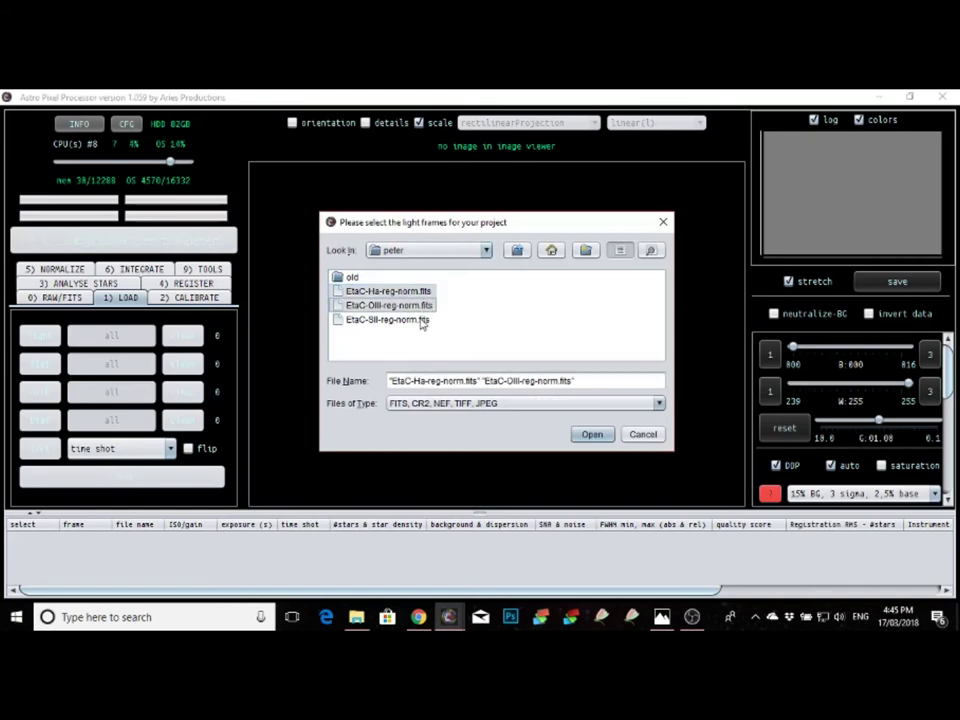
{"action": "left_click", "coordinate": [410, 319], "text": "ctrl"}
{"action": "left_click", "coordinate": [591, 434]}
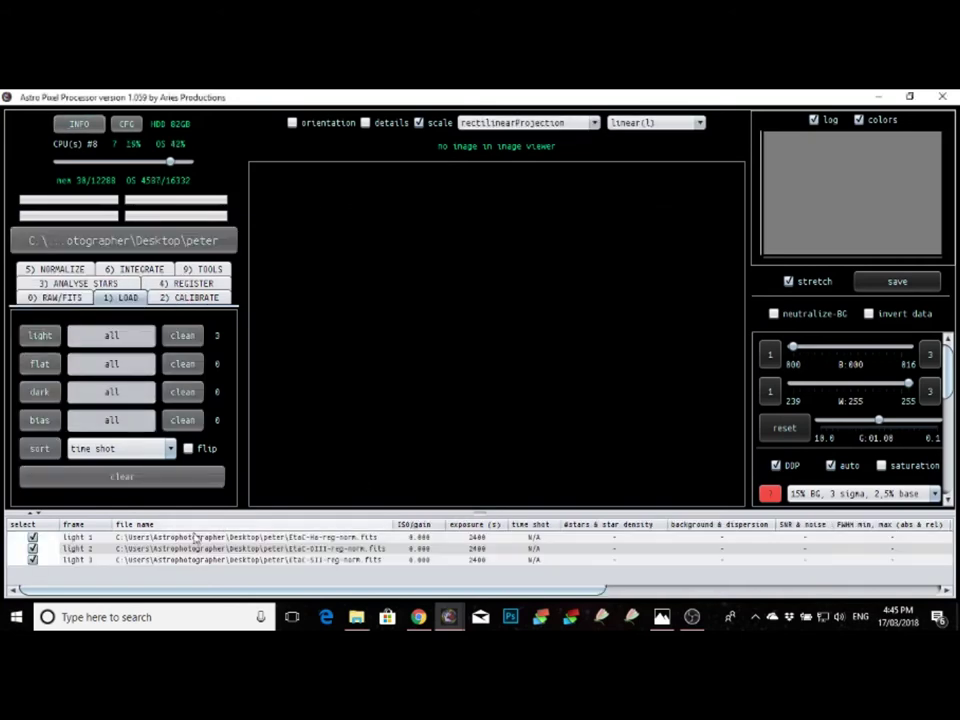
{"action": "double_click", "coordinate": [196, 538]}
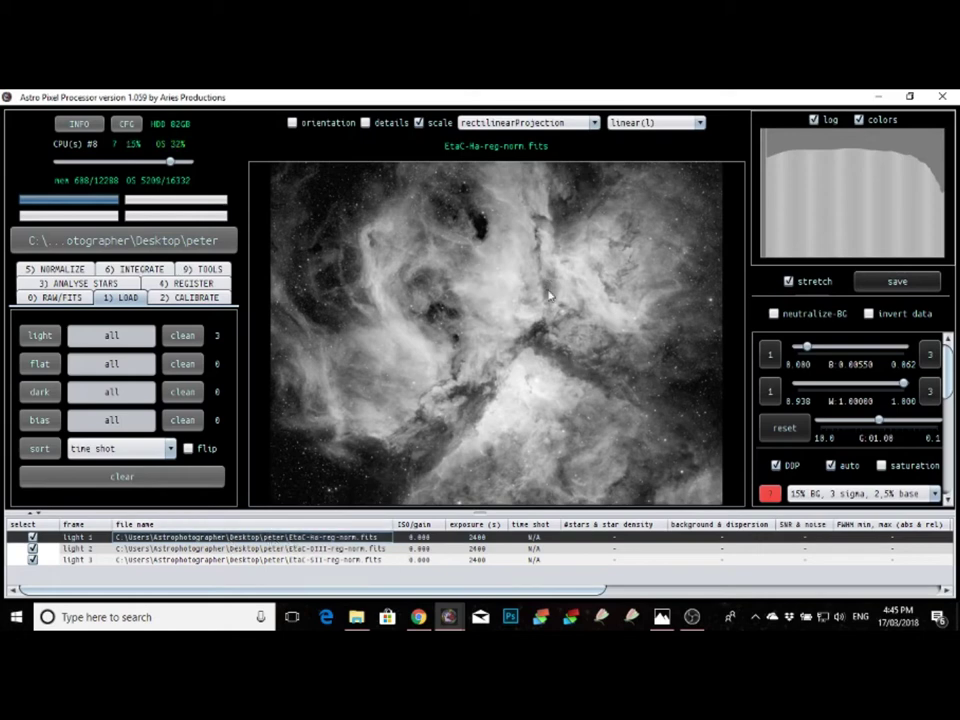
Step: Open the combine RGB tool from the 9) TOOLS list
{"action": "left_click", "coordinate": [201, 269]}
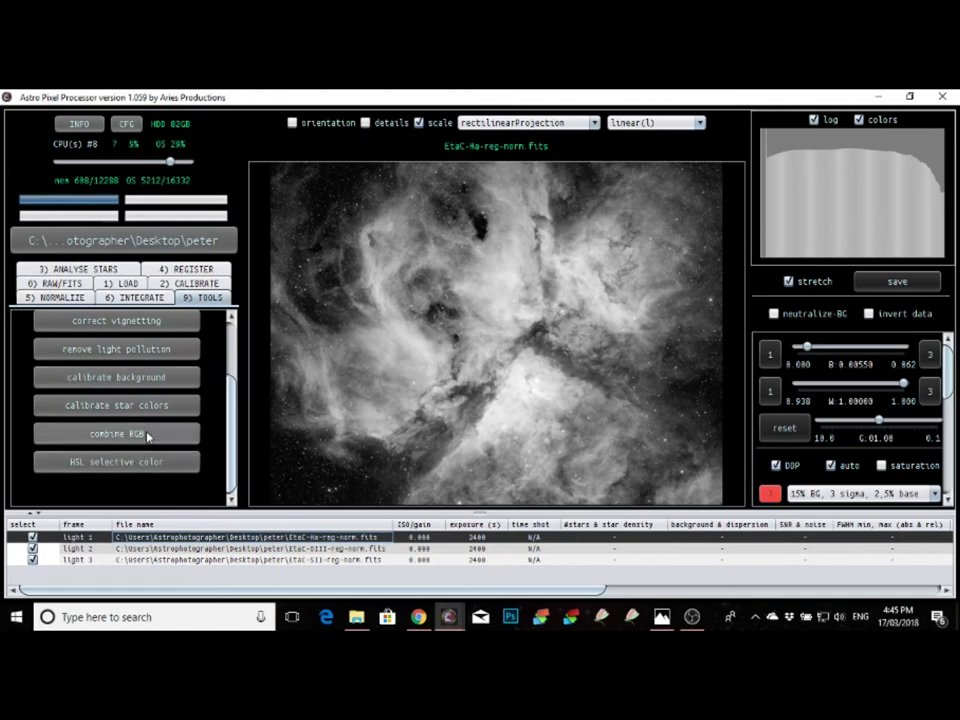
{"action": "left_click", "coordinate": [148, 435]}
Step: Add the EtaC Ha, OIII and SII reg-norm frames to the RGB combination
{"action": "left_click", "coordinate": [156, 278]}
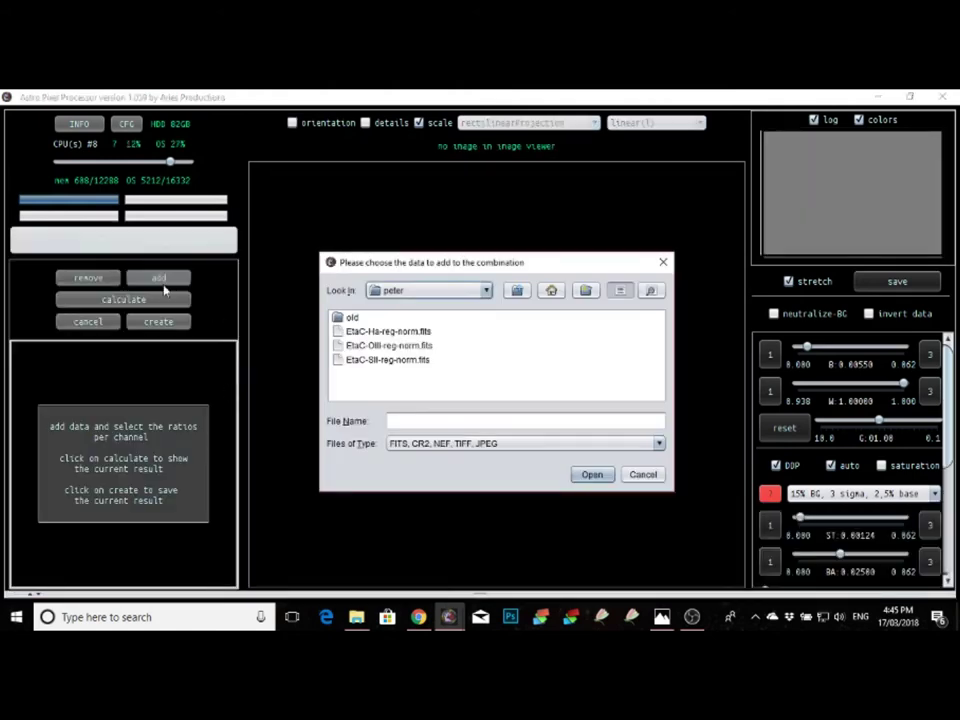
{"action": "left_click", "coordinate": [403, 334]}
{"action": "left_click", "coordinate": [407, 345], "text": "shift"}
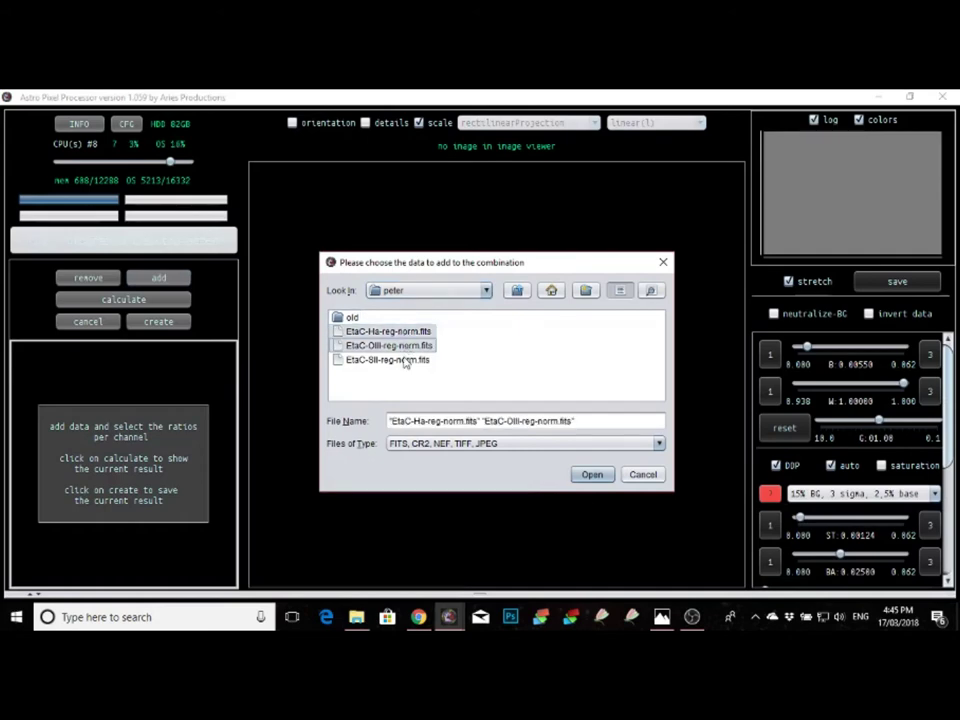
{"action": "left_click", "coordinate": [405, 360], "text": "shift"}
{"action": "left_click", "coordinate": [592, 474]}
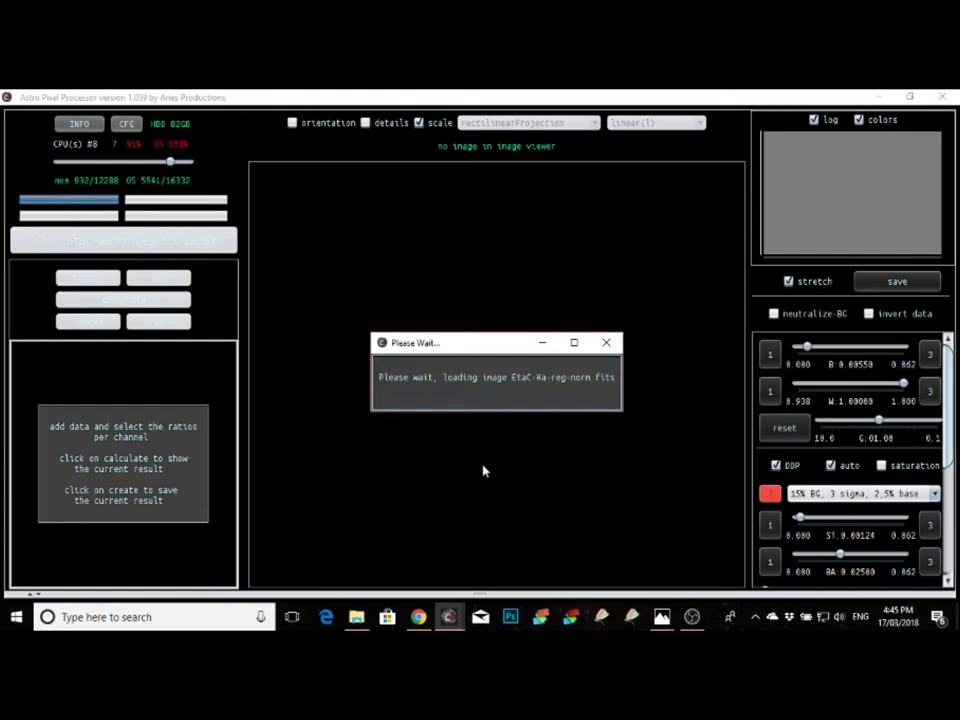
Step: Assign filters: Ha to Green, OIII to Blue and SII to Red
{"action": "left_click", "coordinate": [498, 421]}
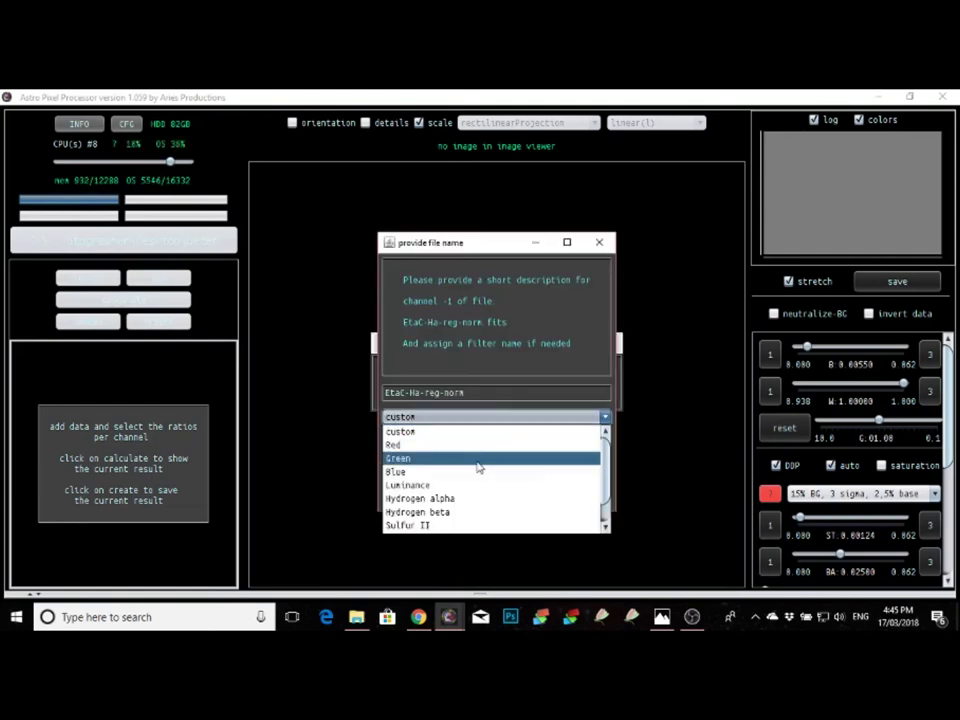
{"action": "left_click", "coordinate": [469, 456]}
{"action": "left_click", "coordinate": [491, 495]}
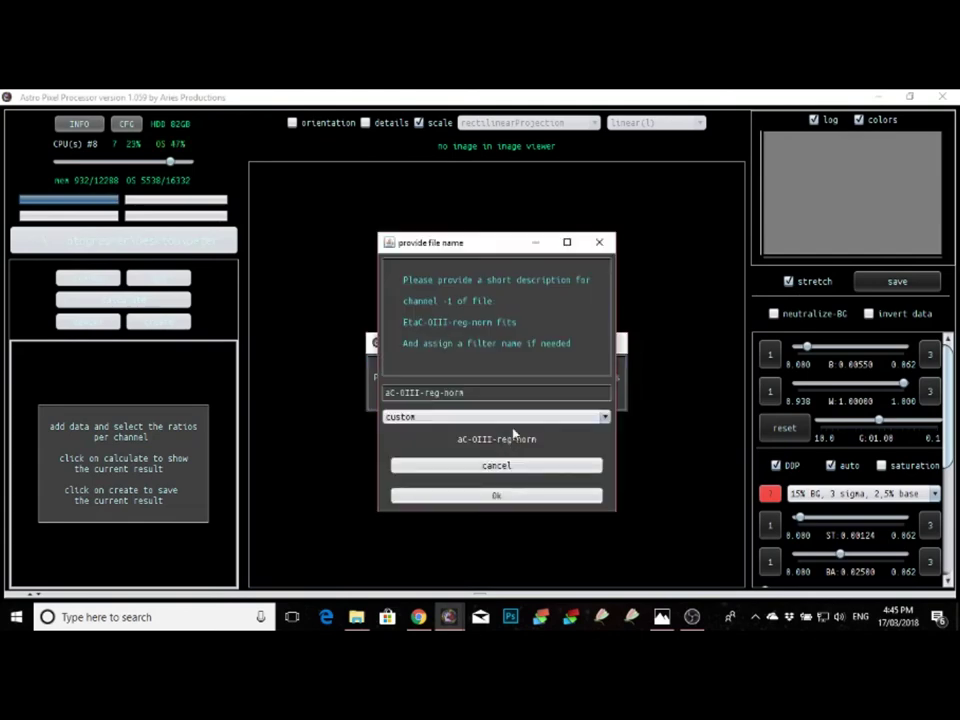
{"action": "left_click", "coordinate": [520, 418]}
{"action": "left_click", "coordinate": [506, 469]}
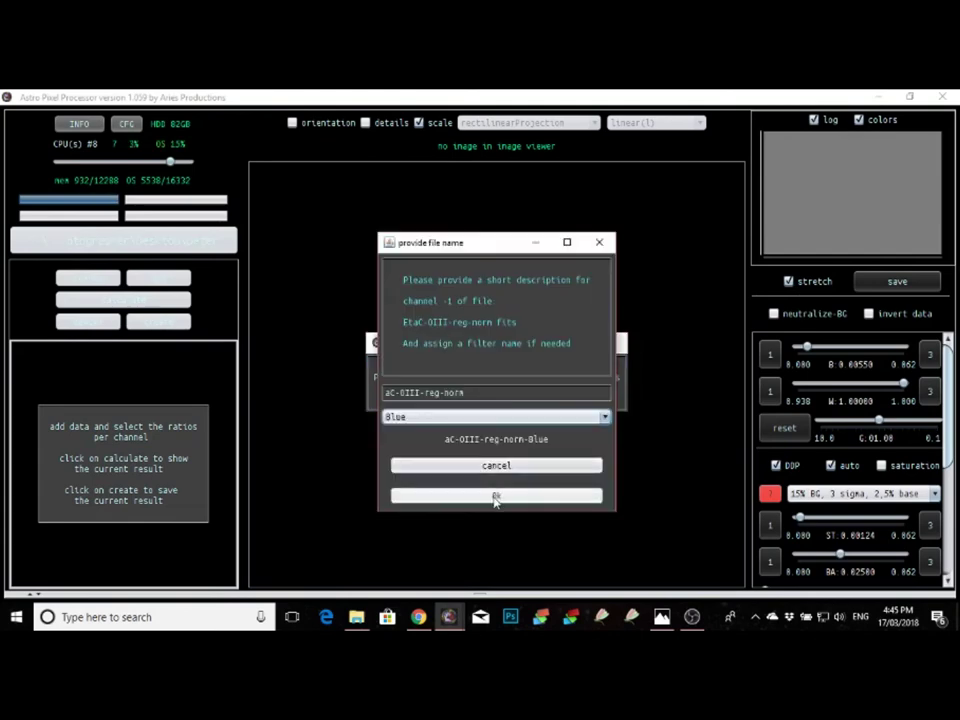
{"action": "left_click", "coordinate": [496, 496]}
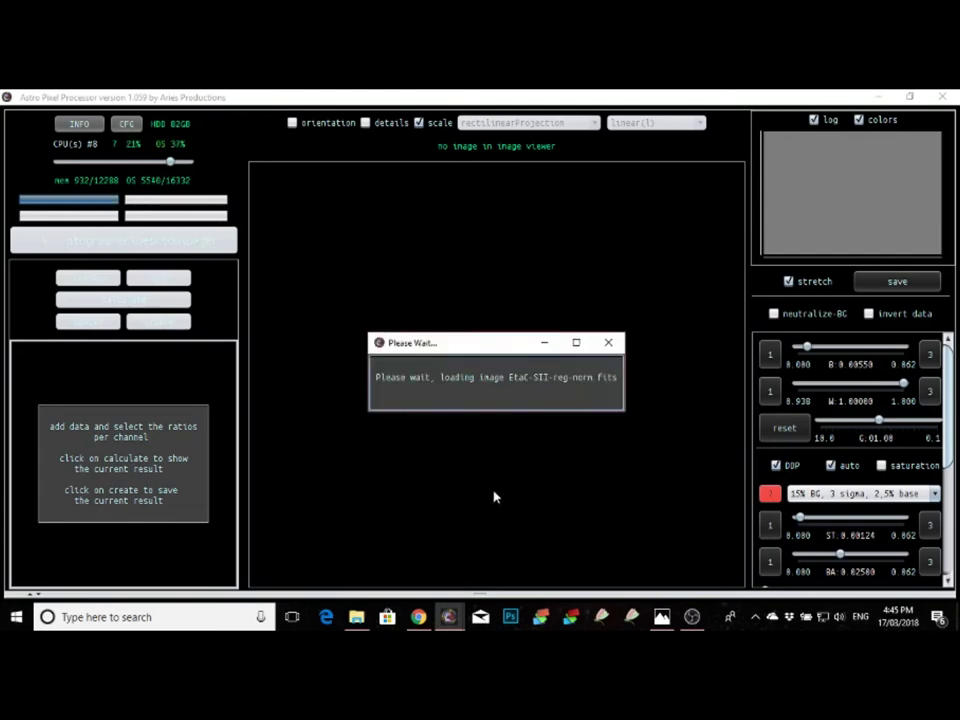
{"action": "left_click", "coordinate": [529, 418]}
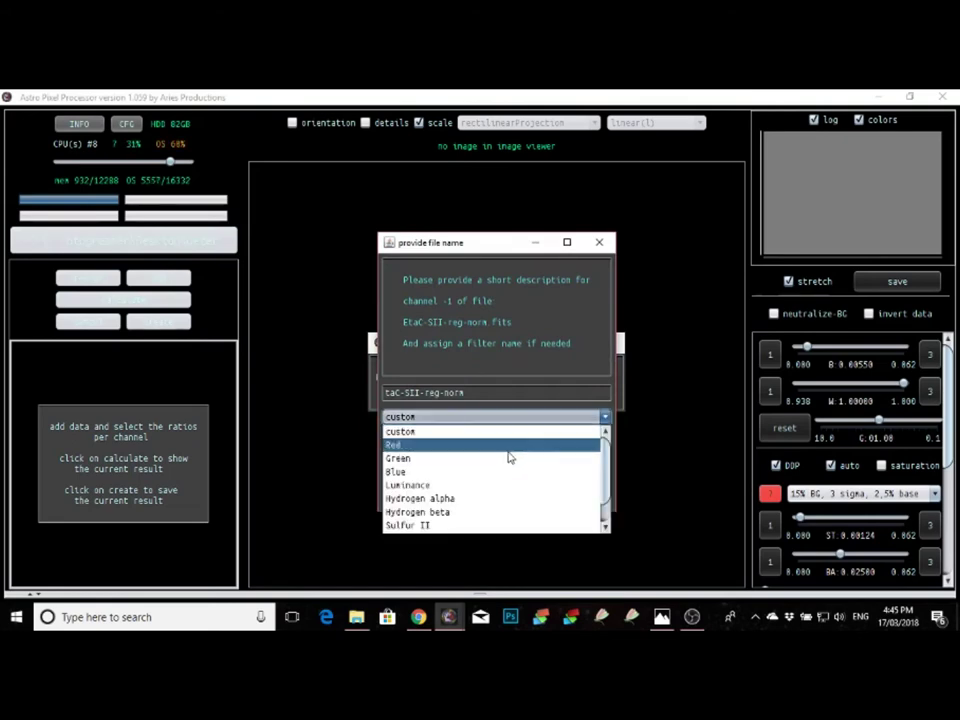
{"action": "left_click", "coordinate": [508, 447]}
{"action": "left_click", "coordinate": [497, 494]}
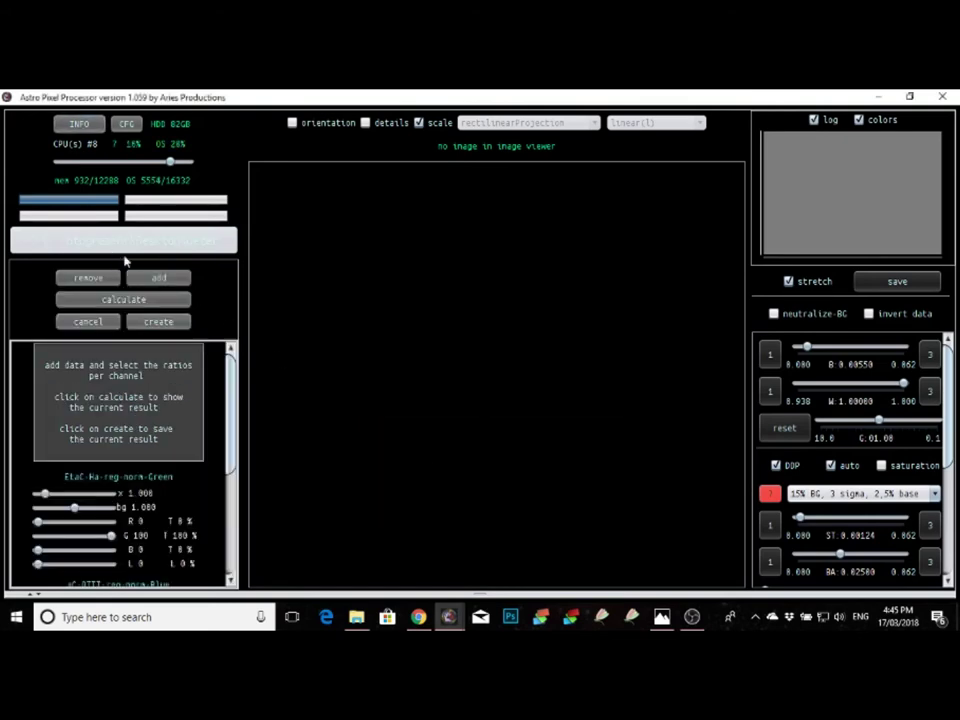
Step: Add the OIII and SII reg-norm frames to the combination again
{"action": "left_click", "coordinate": [158, 278]}
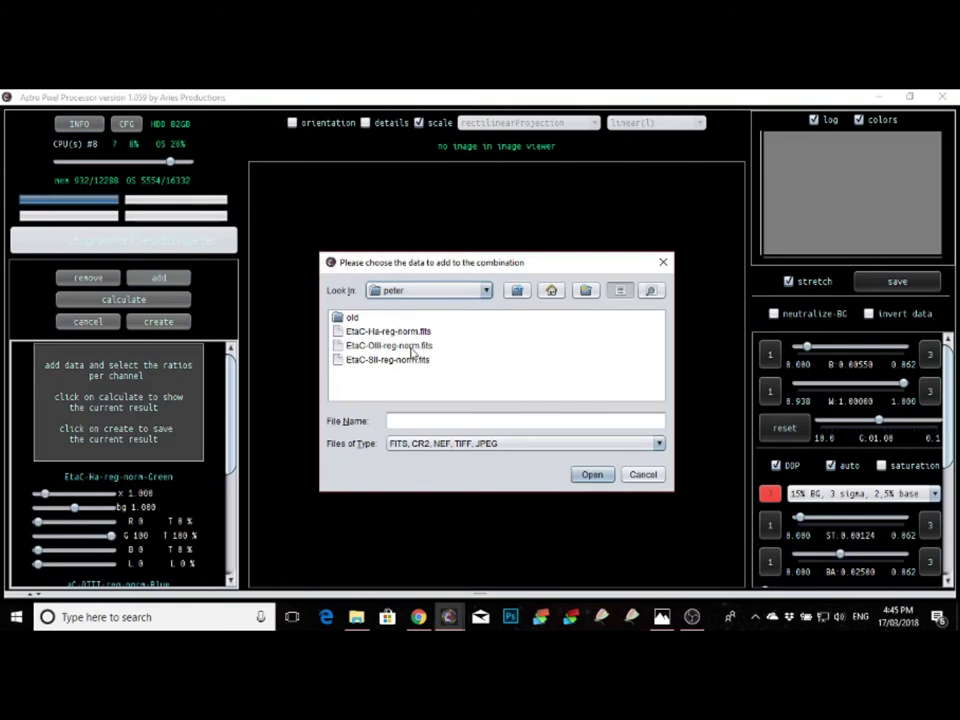
{"action": "left_click", "coordinate": [402, 346]}
{"action": "left_click", "coordinate": [410, 360], "text": "shift"}
{"action": "left_click", "coordinate": [588, 475]}
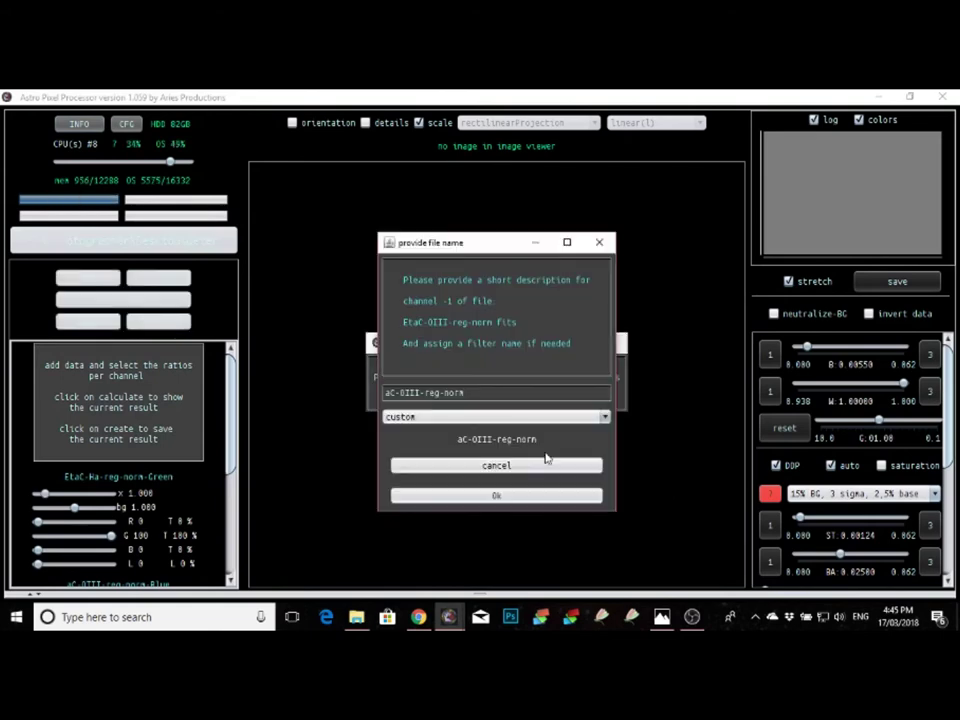
Step: Tag both the OIII and SII channels as Green and calculate the colour preview
{"action": "left_click", "coordinate": [516, 417]}
{"action": "left_click", "coordinate": [499, 458]}
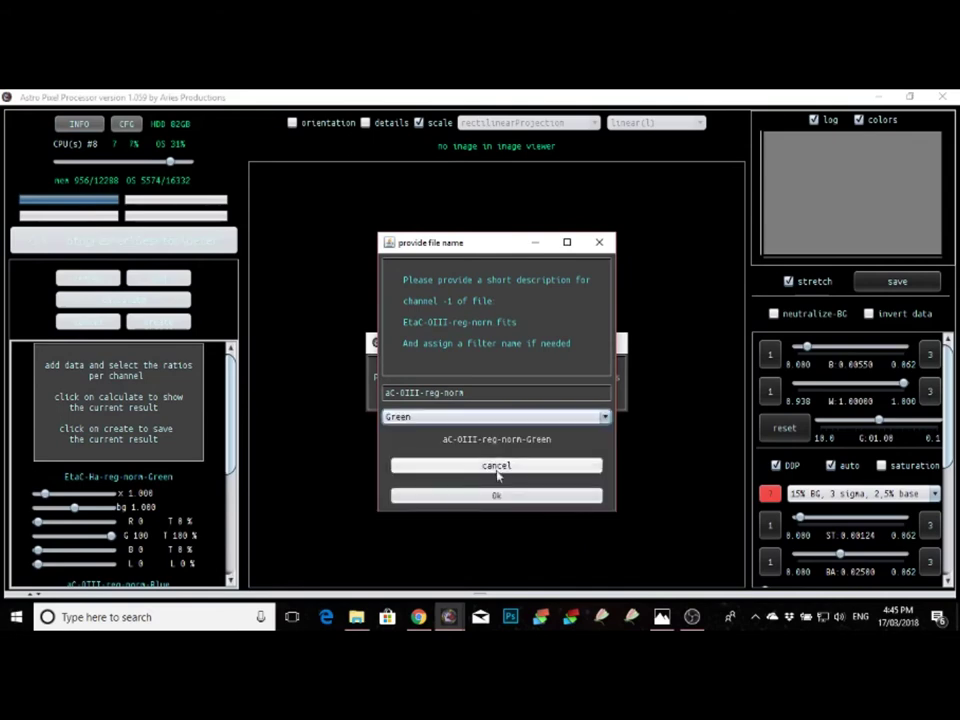
{"action": "left_click", "coordinate": [497, 496]}
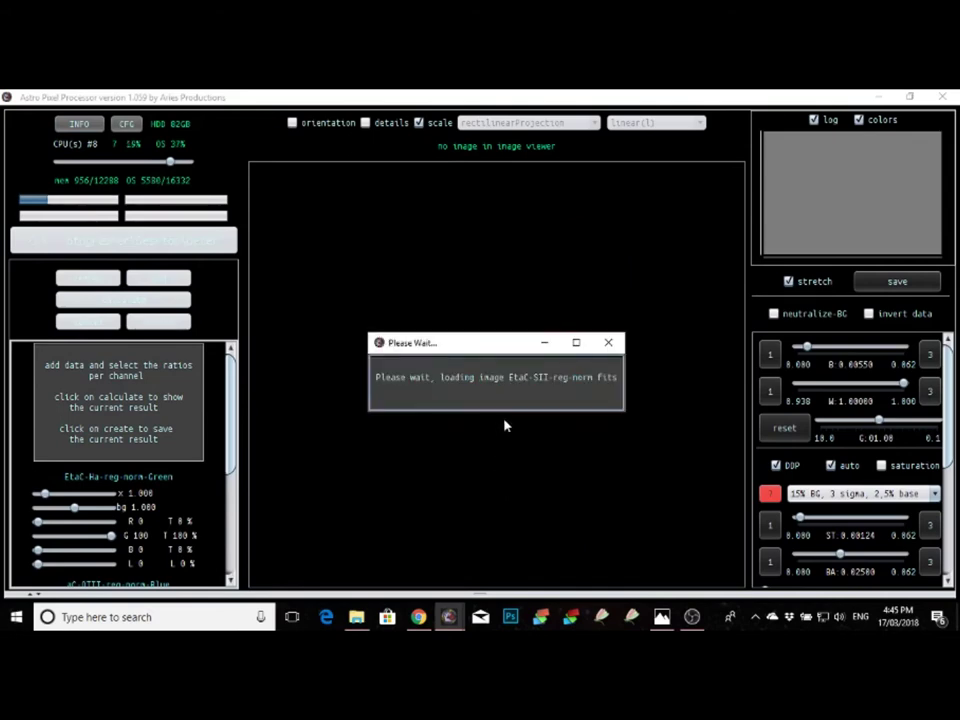
{"action": "left_click", "coordinate": [505, 420]}
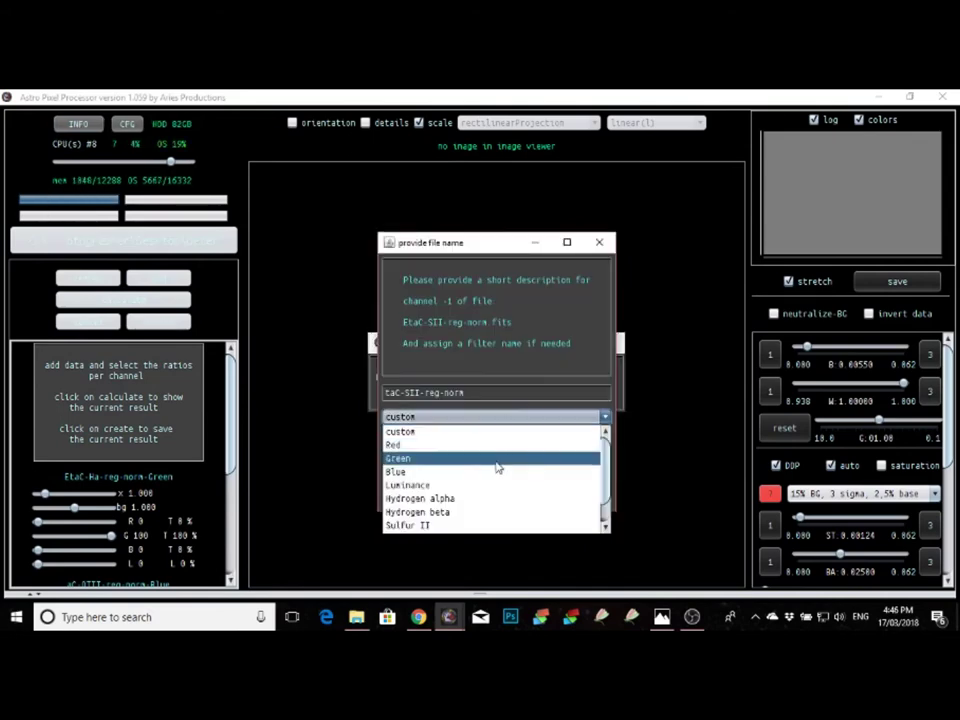
{"action": "left_click", "coordinate": [499, 458]}
{"action": "left_click", "coordinate": [494, 497]}
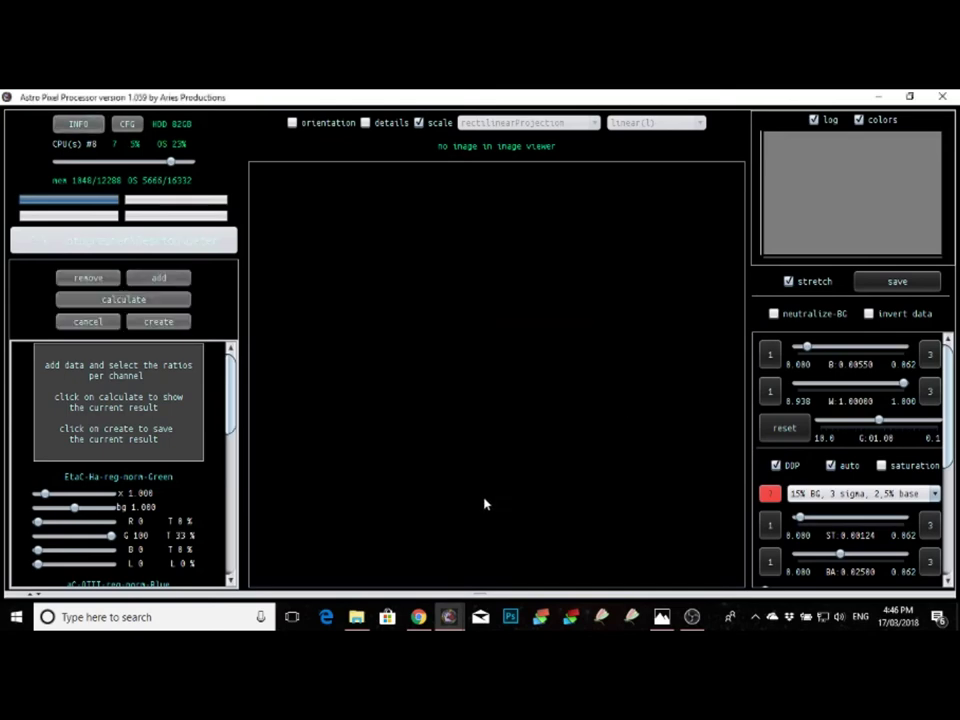
{"action": "left_click", "coordinate": [138, 300]}
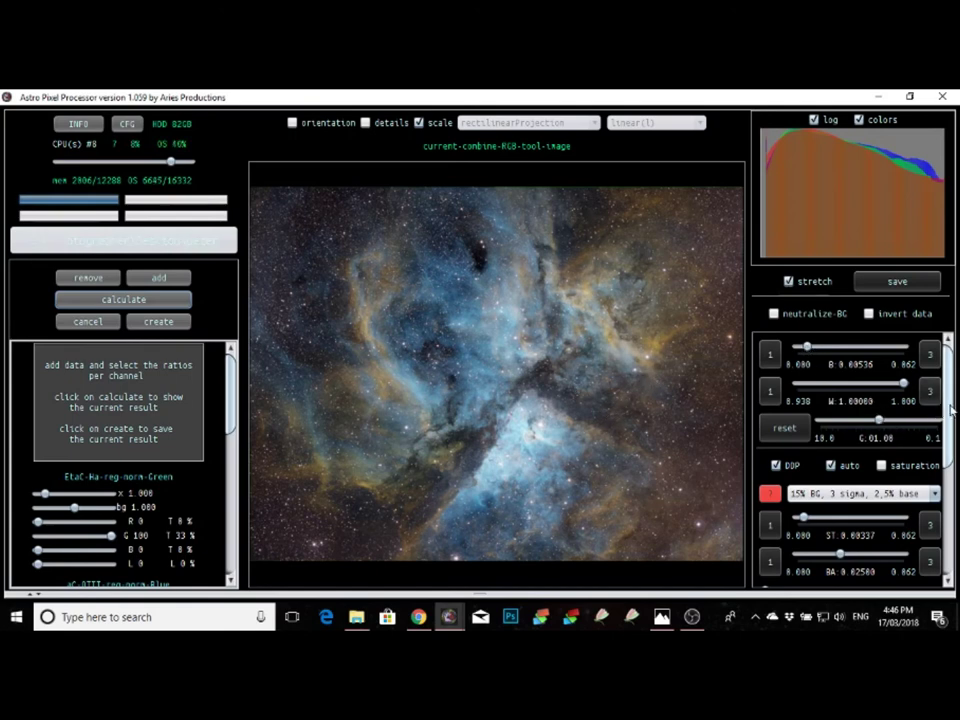
Step: Raise the preview's SHARP slider from 60.0 to 87.1
{"action": "left_click_drag", "start_coordinate": [951, 410], "coordinate": [945, 448]}
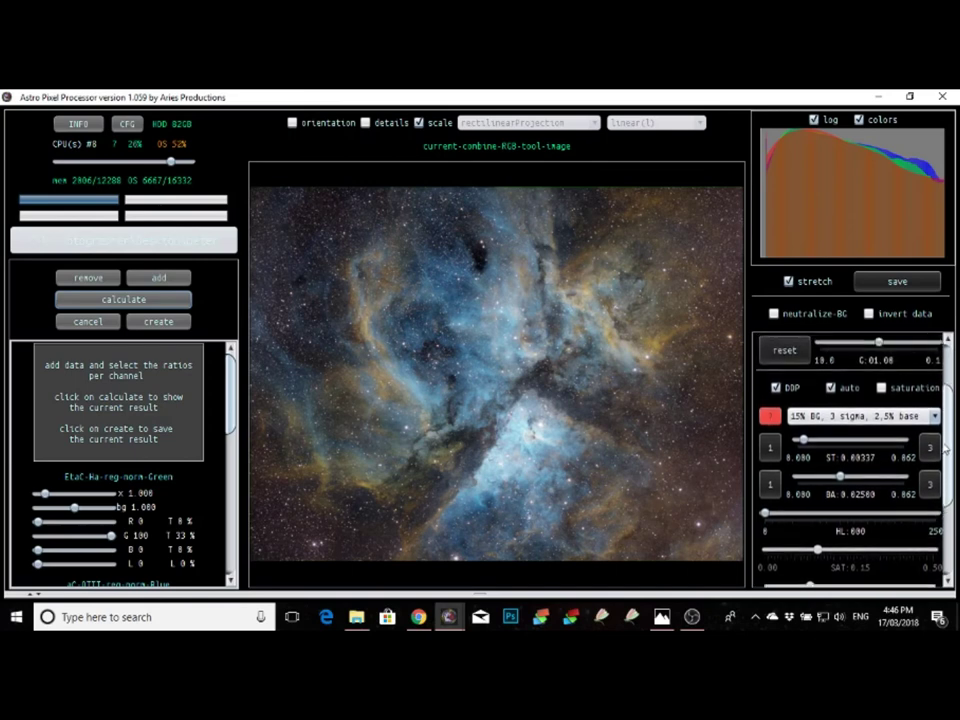
{"action": "scroll", "coordinate": [945, 448], "scroll_direction": "down", "scroll_amount": 5}
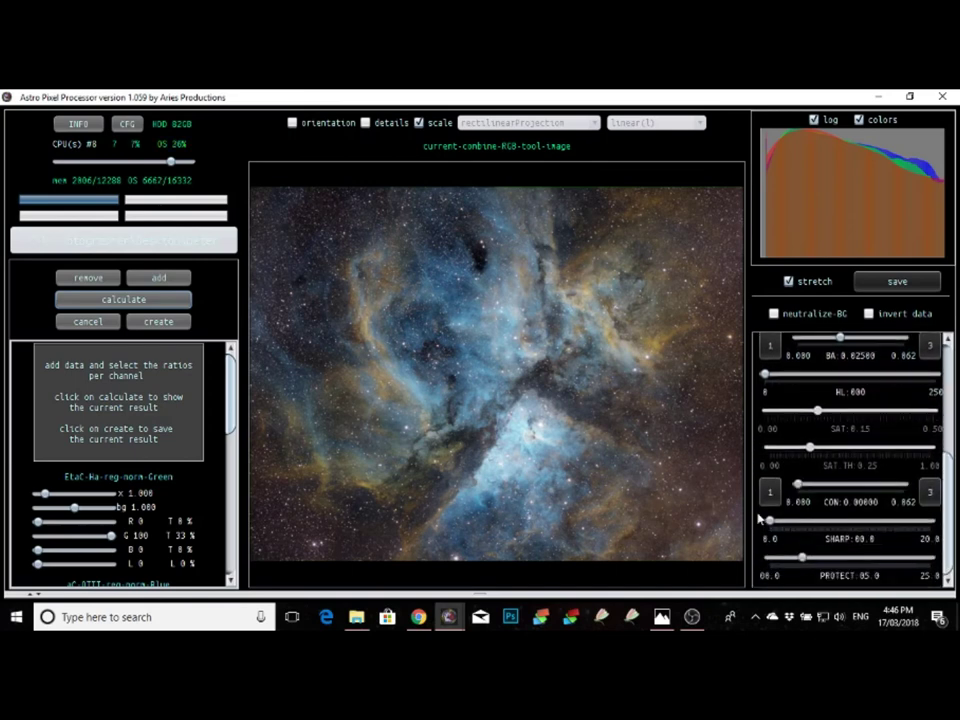
{"action": "left_click_drag", "start_coordinate": [771, 519], "coordinate": [827, 521]}
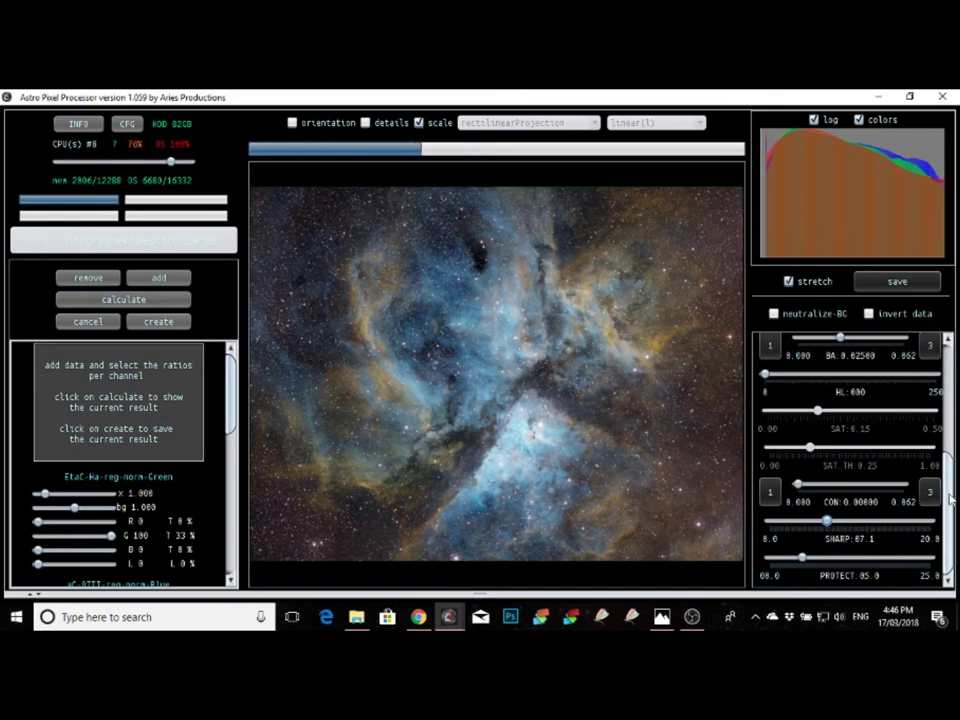
{"action": "left_click_drag", "start_coordinate": [952, 500], "coordinate": [957, 408]}
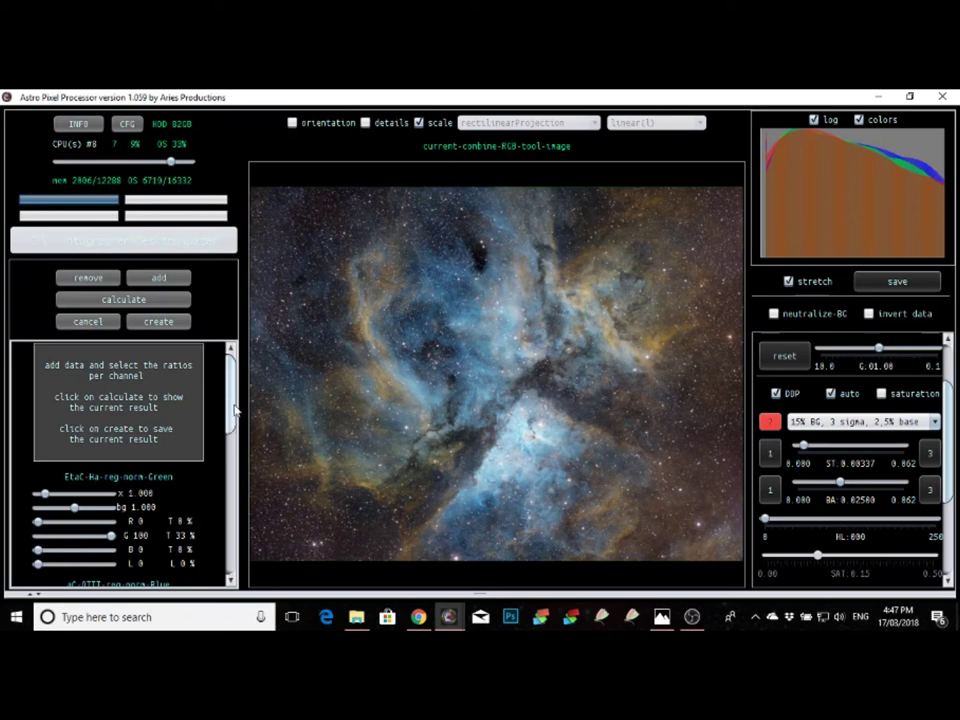
{"action": "left_click_drag", "start_coordinate": [236, 410], "coordinate": [231, 452]}
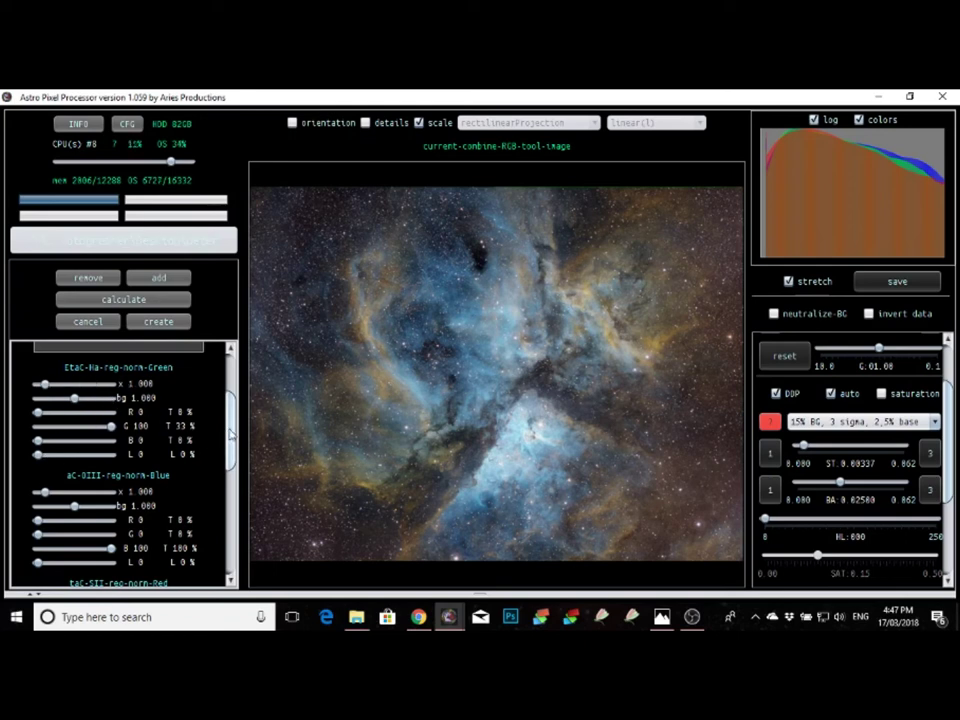
{"action": "scroll", "coordinate": [208, 445], "scroll_direction": "down", "scroll_amount": 5}
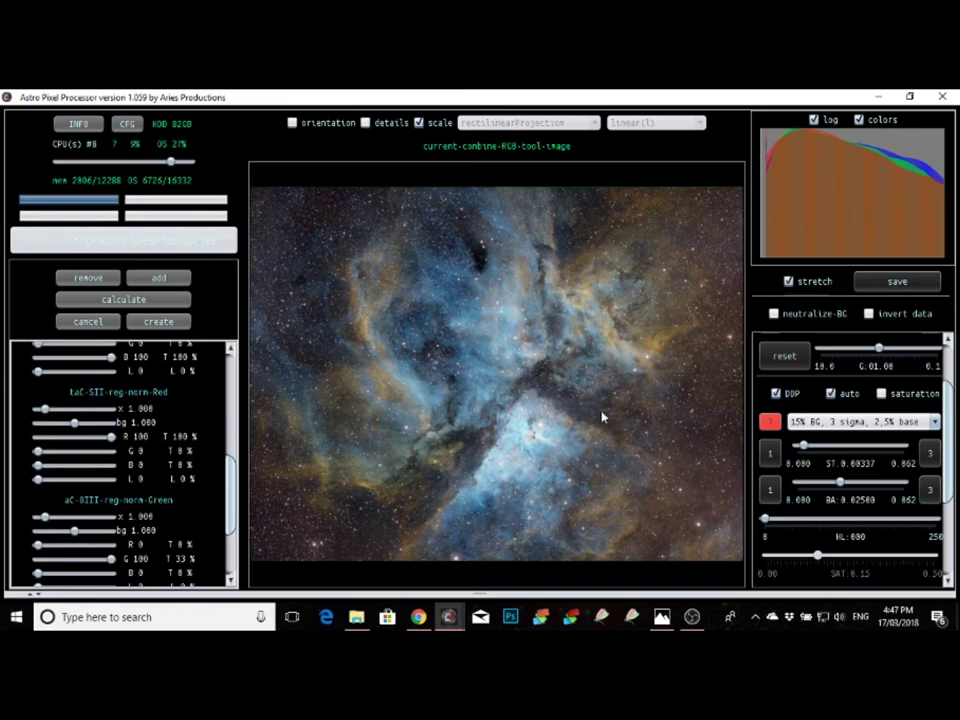
{"action": "scroll", "coordinate": [229, 490], "scroll_direction": "down", "scroll_amount": 3}
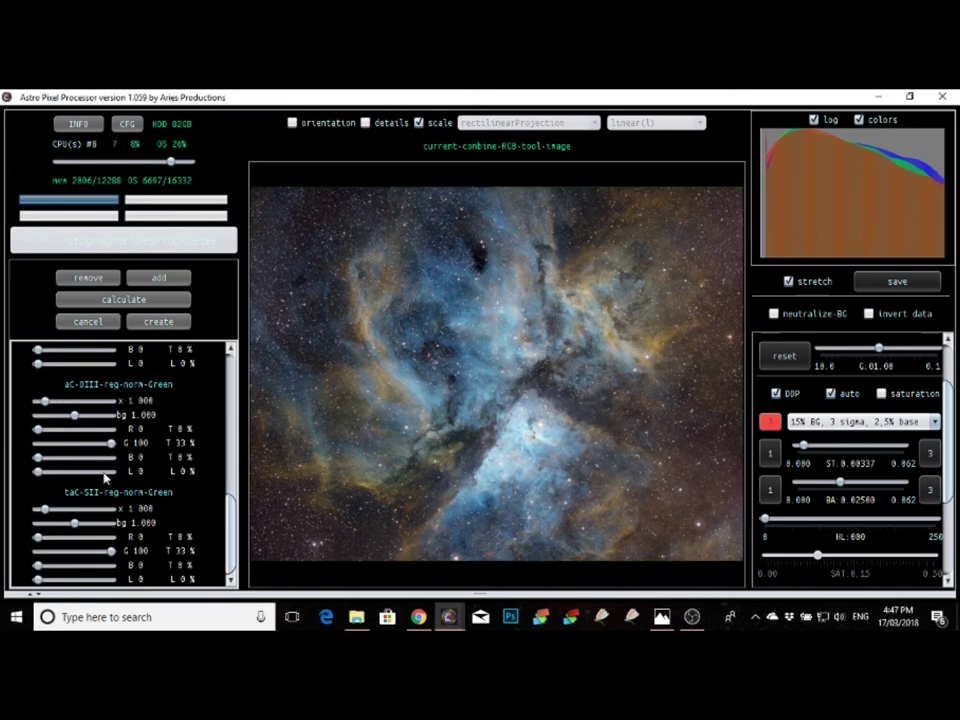
{"action": "scroll", "coordinate": [177, 400], "scroll_direction": "up", "scroll_amount": 5}
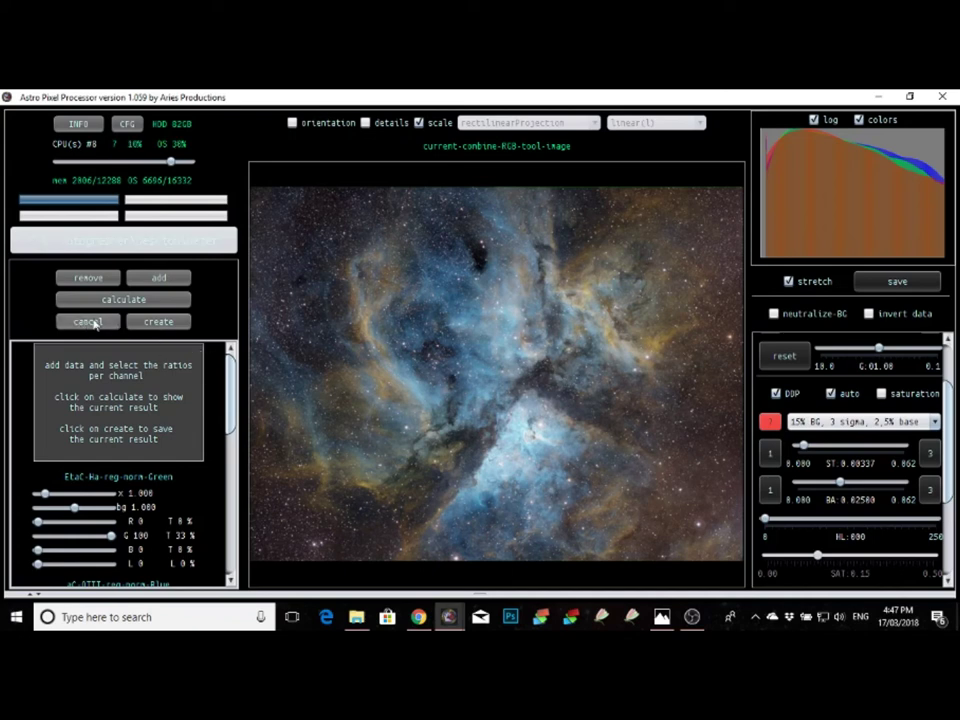
Step: Create combine-RGB-image.fits from the composite, then close the combine RGB tool
{"action": "left_click", "coordinate": [181, 322]}
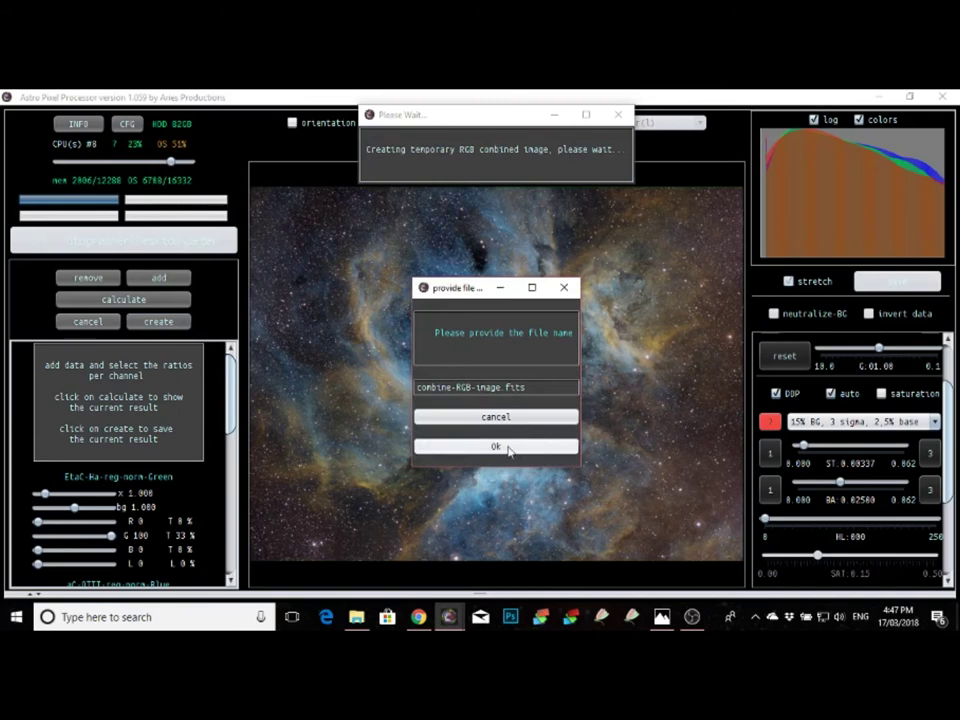
{"action": "left_click", "coordinate": [509, 448]}
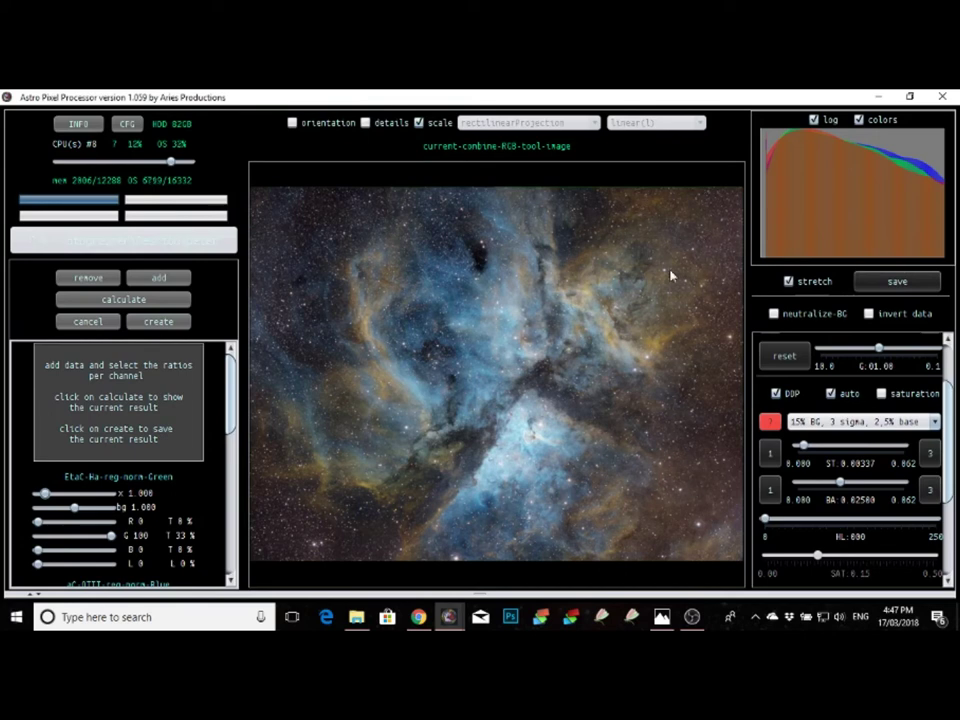
{"action": "left_click", "coordinate": [88, 322]}
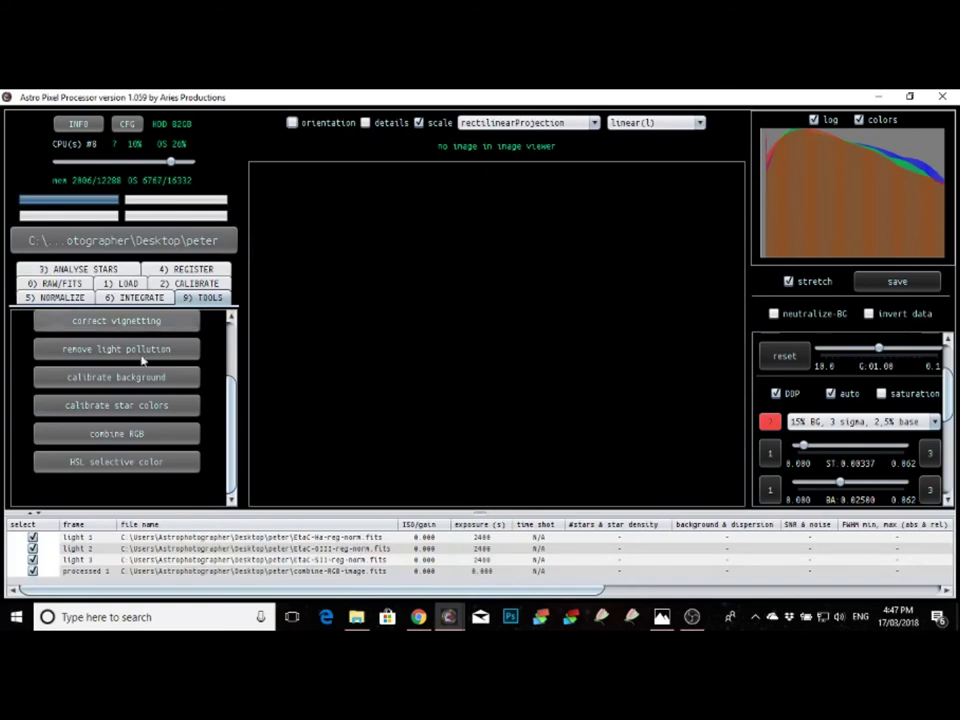
Step: Open combine-RGB-image.fits from the processed 1 row in the viewer
{"action": "left_click", "coordinate": [343, 571]}
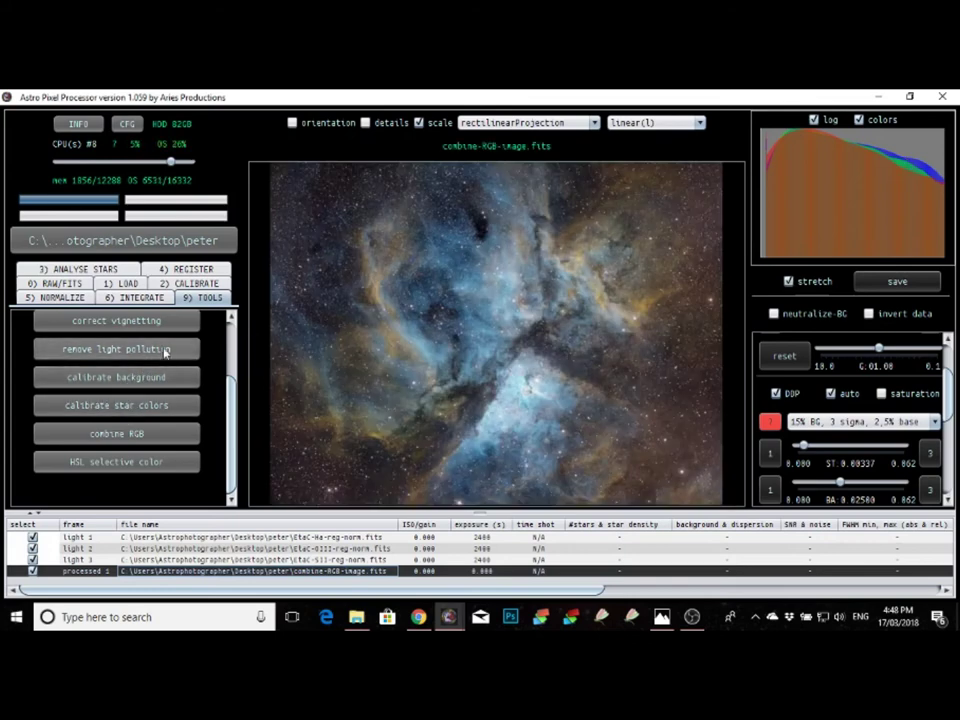
Step: Start remove light pollution on the viewed composite and confirm with Yes
{"action": "left_click", "coordinate": [166, 351]}
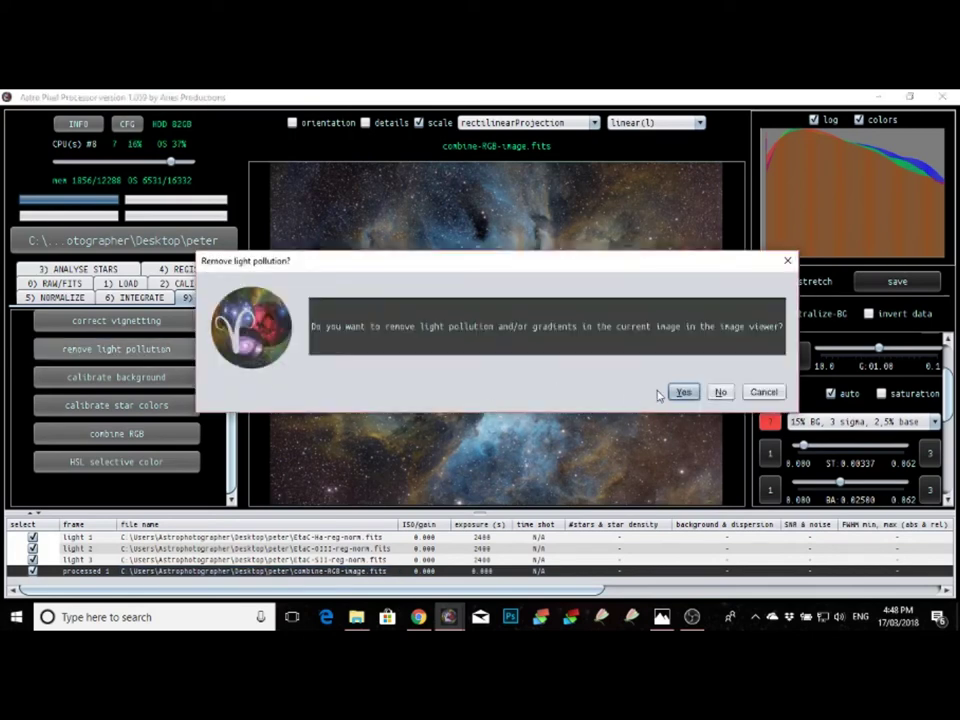
{"action": "left_click", "coordinate": [680, 392]}
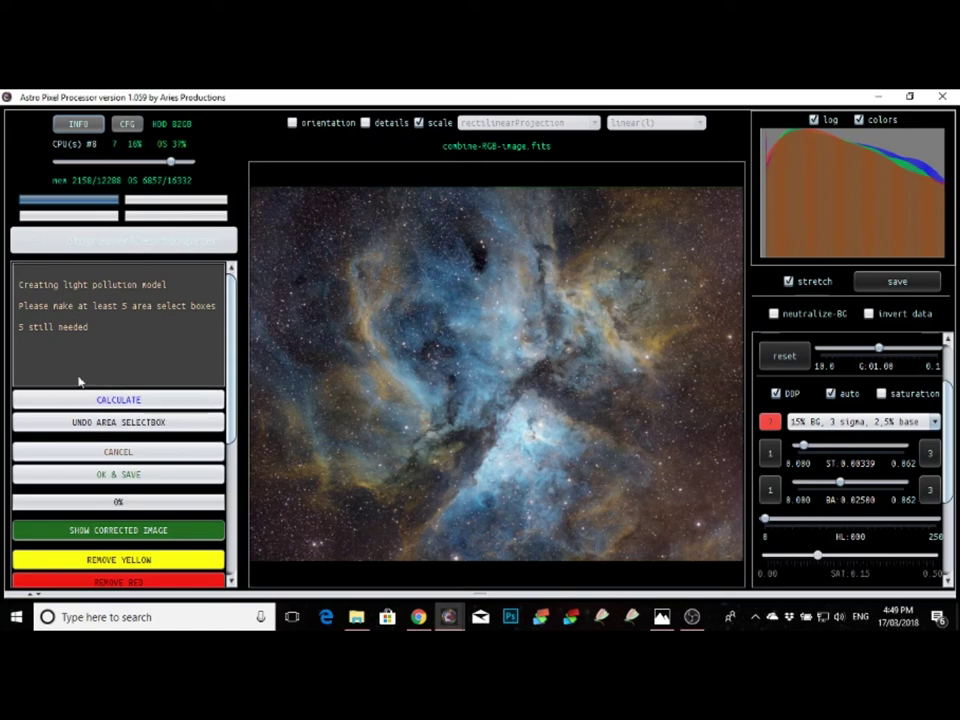
Step: Place background sample boxes across the top-left, left and lower-left dark sky
{"action": "left_click", "coordinate": [262, 199]}
{"action": "left_click", "coordinate": [289, 198]}
{"action": "left_click", "coordinate": [314, 198]}
{"action": "left_click", "coordinate": [337, 194]}
{"action": "left_click", "coordinate": [361, 196]}
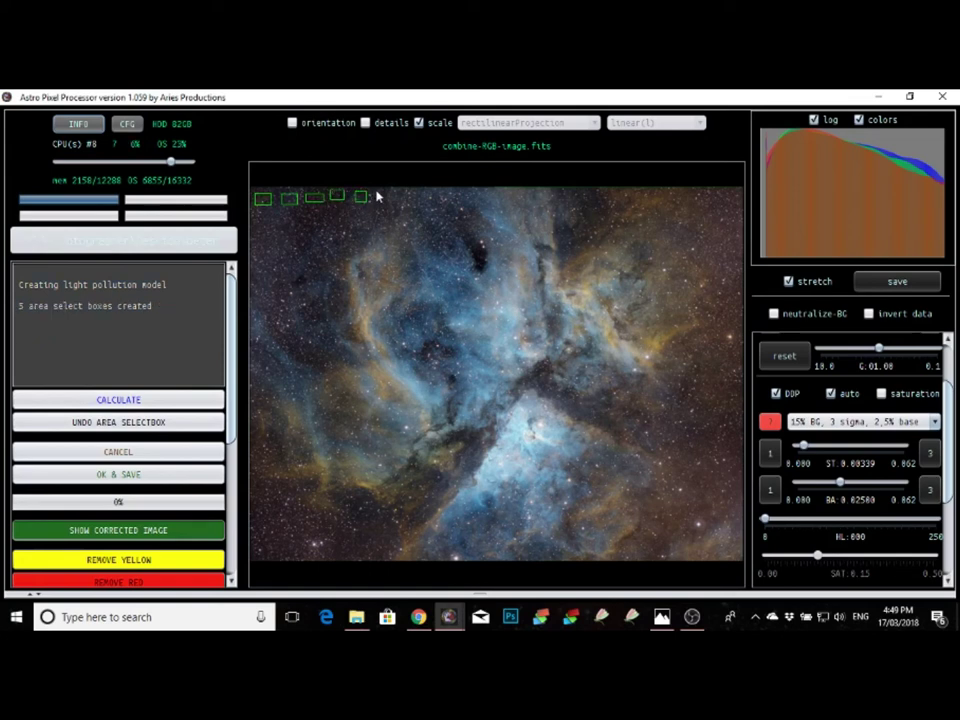
{"action": "left_click_drag", "start_coordinate": [378, 190], "coordinate": [405, 205]}
{"action": "left_click", "coordinate": [271, 219]}
{"action": "left_click_drag", "start_coordinate": [346, 212], "coordinate": [359, 215]}
{"action": "left_click", "coordinate": [270, 248]}
{"action": "left_click", "coordinate": [320, 245]}
{"action": "left_click", "coordinate": [281, 275]}
{"action": "left_click", "coordinate": [316, 276]}
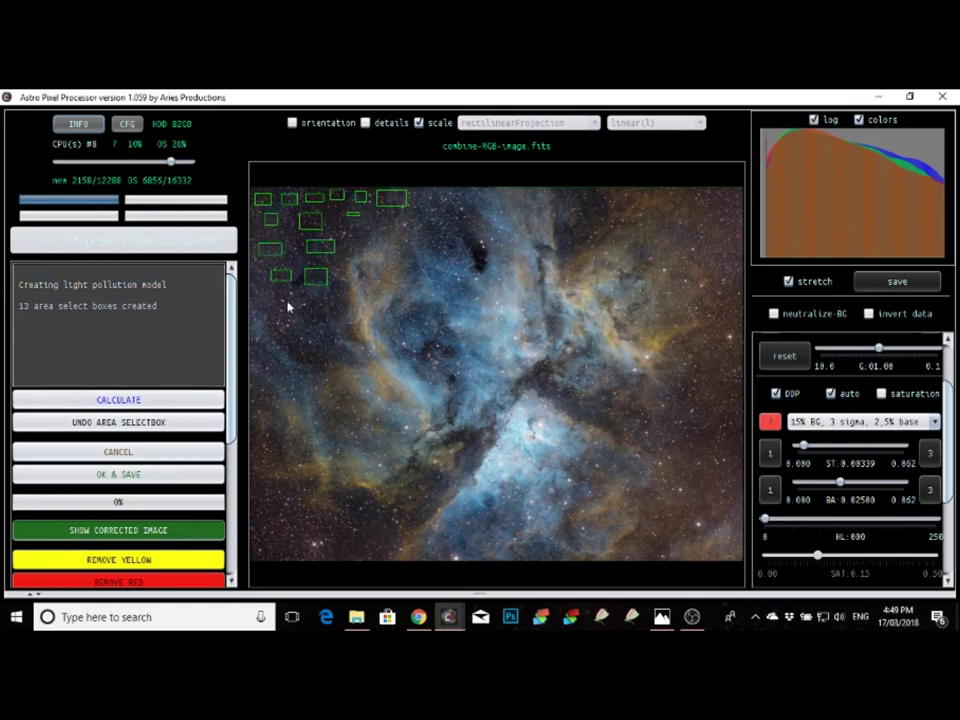
{"action": "left_click", "coordinate": [277, 305]}
{"action": "left_click", "coordinate": [302, 341]}
{"action": "left_click", "coordinate": [312, 356]}
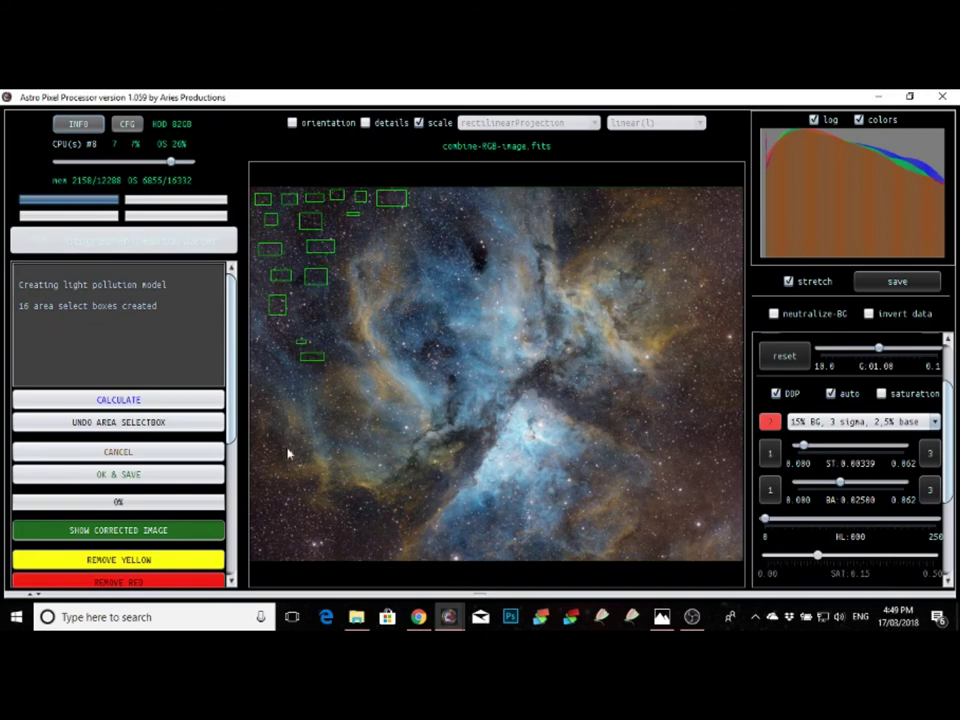
{"action": "left_click_drag", "start_coordinate": [261, 491], "coordinate": [292, 551]}
{"action": "left_click", "coordinate": [276, 526]}
{"action": "left_click", "coordinate": [364, 502]}
{"action": "left_click", "coordinate": [384, 527]}
{"action": "left_click", "coordinate": [375, 543]}
{"action": "left_click", "coordinate": [354, 544]}
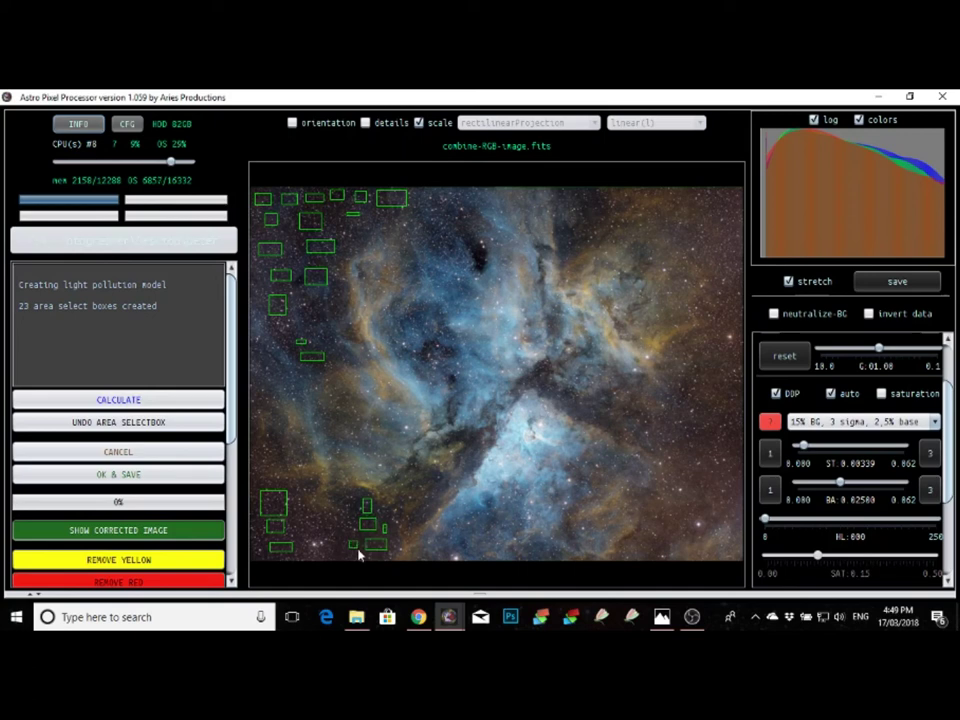
Step: Add sample boxes along the top-right corner and down the right edge
{"action": "left_click", "coordinate": [580, 202]}
{"action": "left_click", "coordinate": [590, 217]}
{"action": "left_click", "coordinate": [664, 211]}
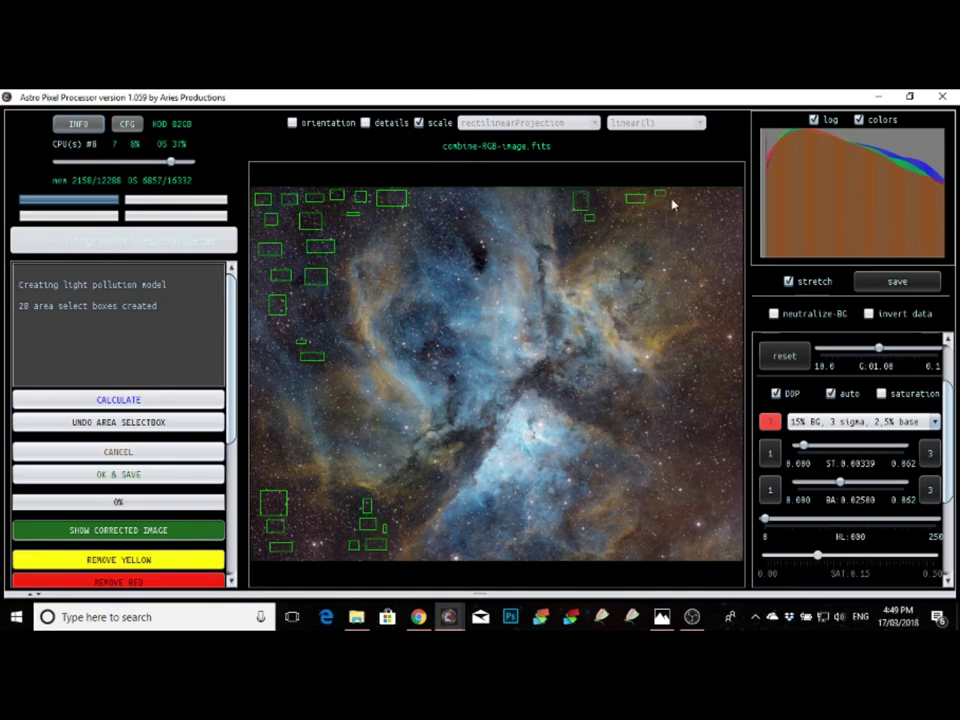
{"action": "left_click", "coordinate": [692, 195]}
{"action": "left_click", "coordinate": [716, 194]}
{"action": "left_click", "coordinate": [693, 212]}
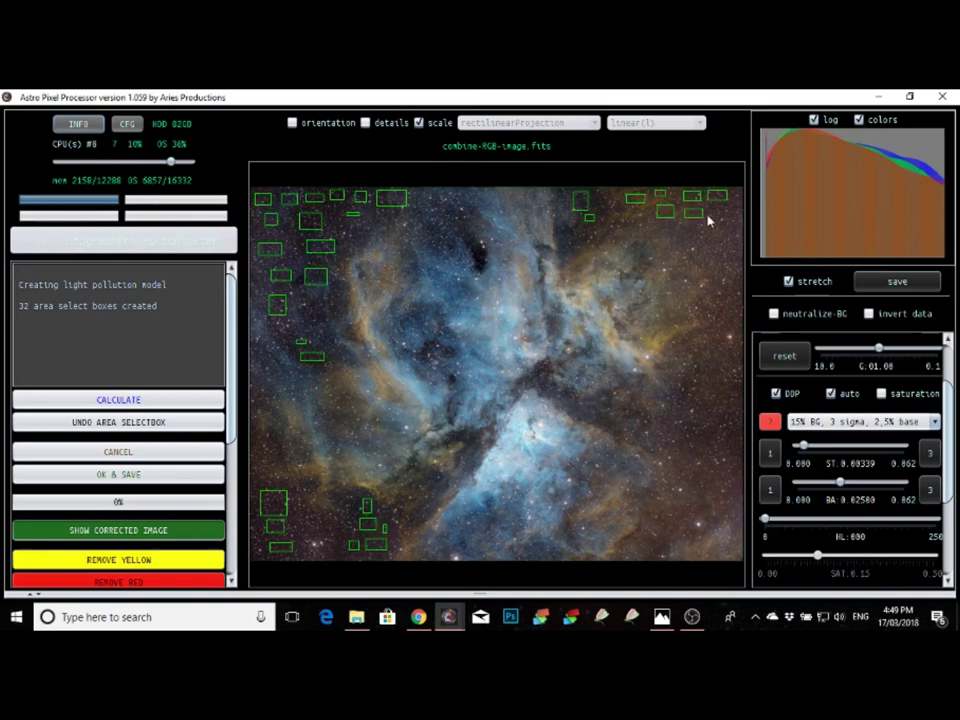
{"action": "left_click", "coordinate": [719, 214]}
{"action": "left_click", "coordinate": [669, 231]}
{"action": "left_click", "coordinate": [705, 232]}
{"action": "left_click", "coordinate": [705, 233]}
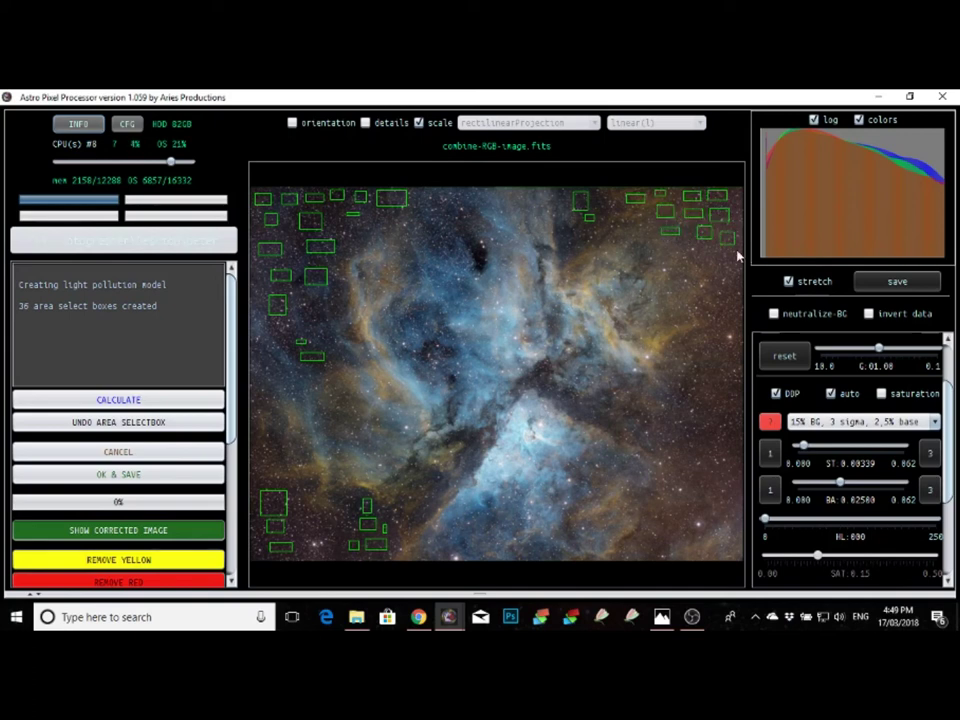
{"action": "left_click", "coordinate": [689, 249]}
{"action": "left_click", "coordinate": [723, 261]}
{"action": "left_click", "coordinate": [700, 263]}
{"action": "left_click", "coordinate": [726, 289]}
{"action": "left_click", "coordinate": [714, 311]}
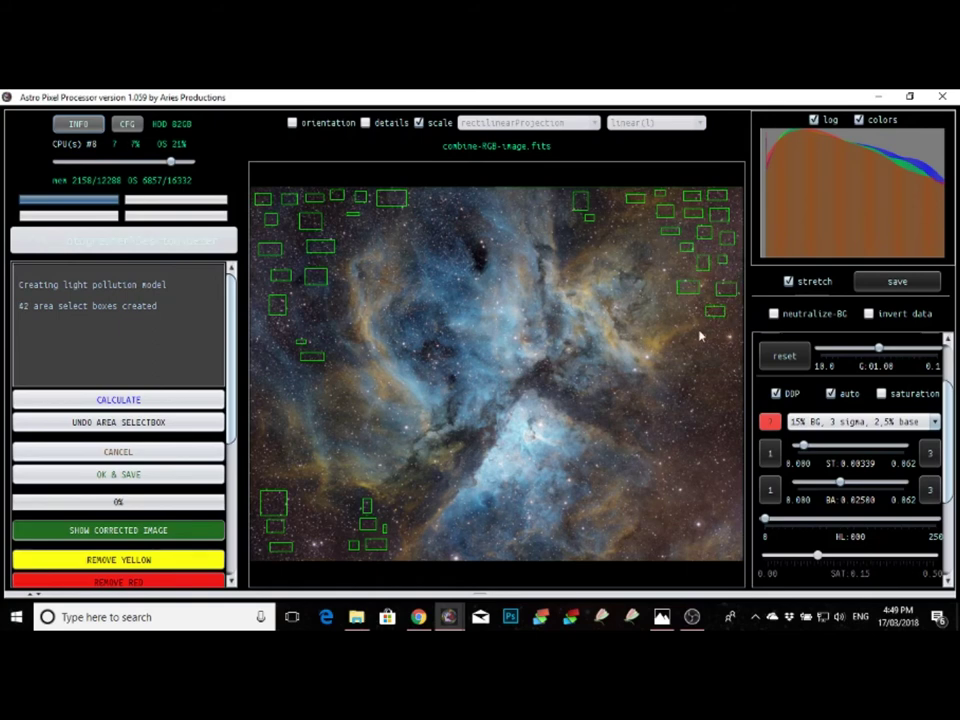
{"action": "left_click", "coordinate": [734, 331]}
{"action": "left_click", "coordinate": [698, 347]}
{"action": "left_click", "coordinate": [729, 354]}
{"action": "left_click", "coordinate": [716, 367]}
{"action": "left_click", "coordinate": [733, 393]}
{"action": "left_click", "coordinate": [693, 384]}
{"action": "left_click", "coordinate": [684, 420]}
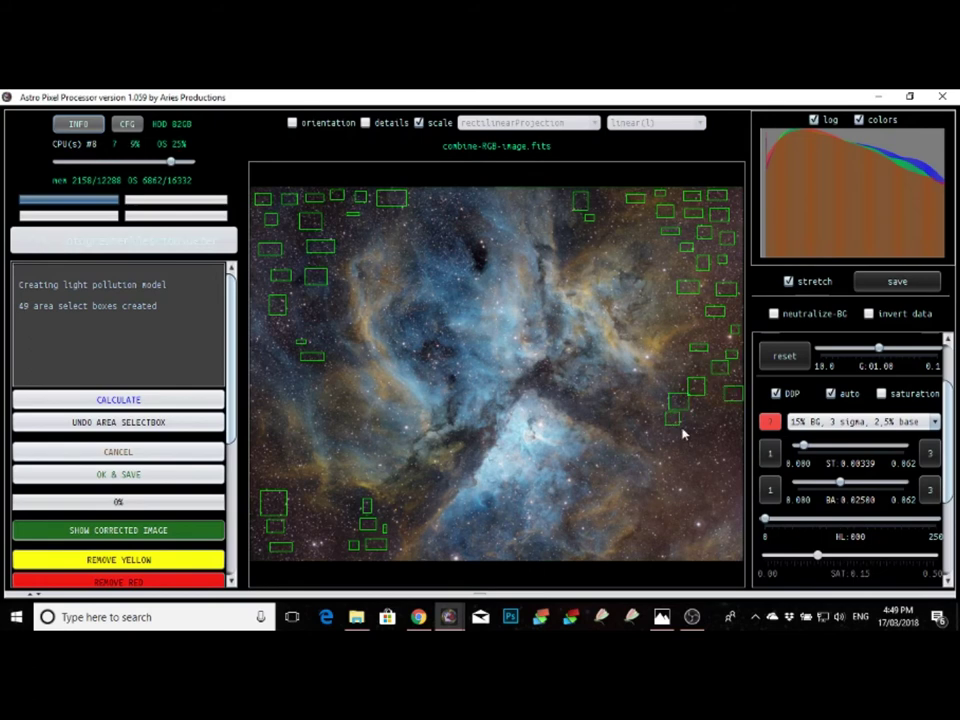
{"action": "left_click", "coordinate": [718, 428]}
{"action": "left_click", "coordinate": [737, 462]}
{"action": "scroll", "coordinate": [660, 430], "scroll_direction": "up", "scroll_amount": 1}
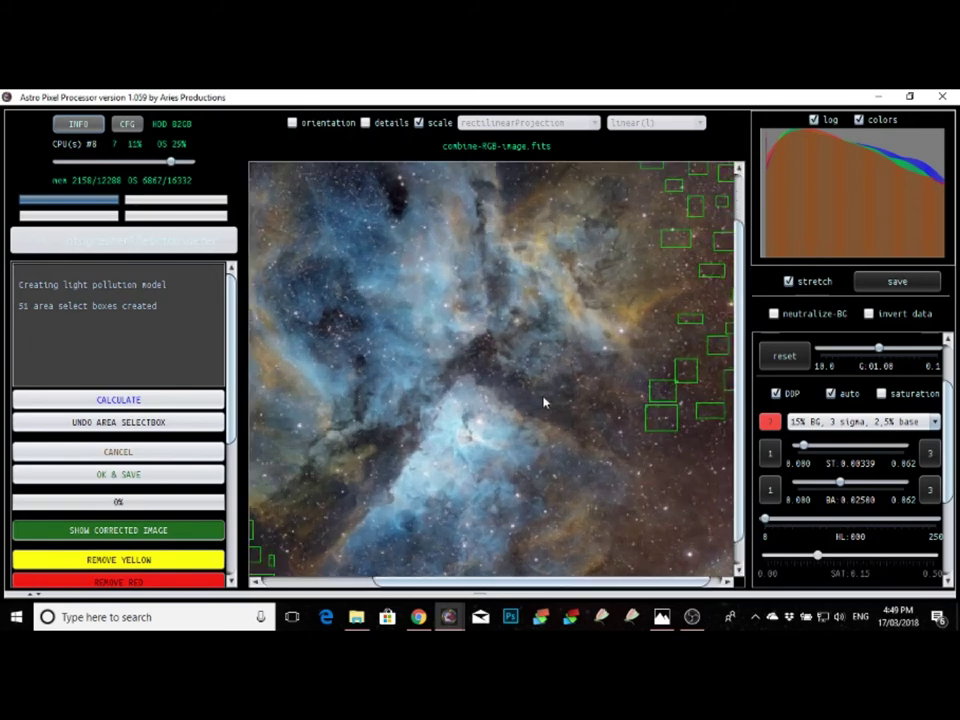
{"action": "left_click", "coordinate": [545, 402]}
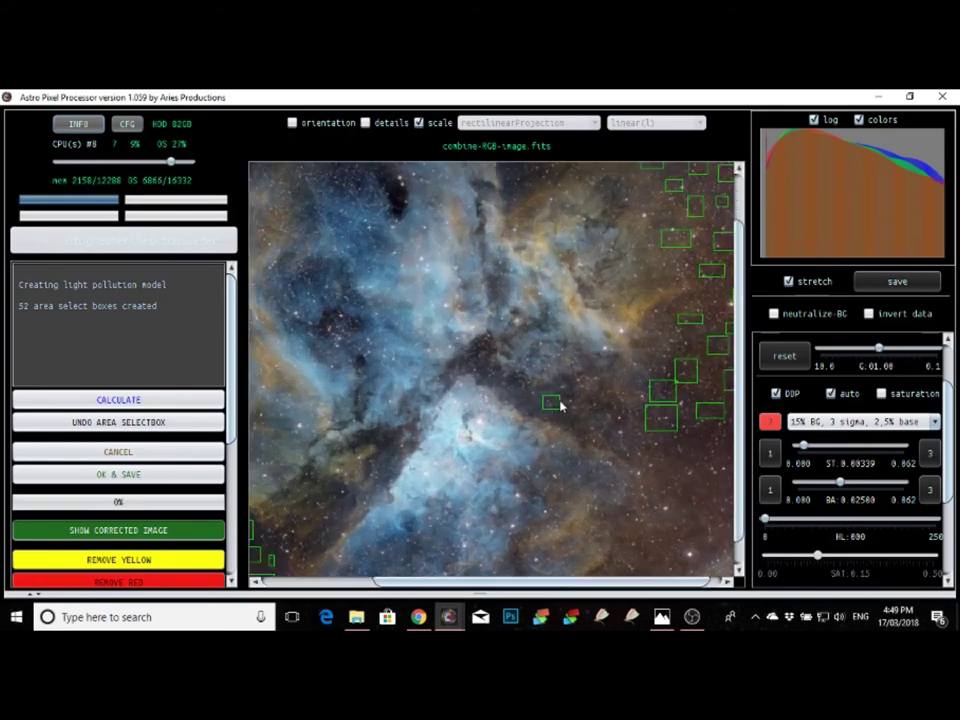
Step: Fit the image and fill remaining lower-right and central dark patches, totalling 68 boxes
{"action": "left_click", "coordinate": [419, 122]}
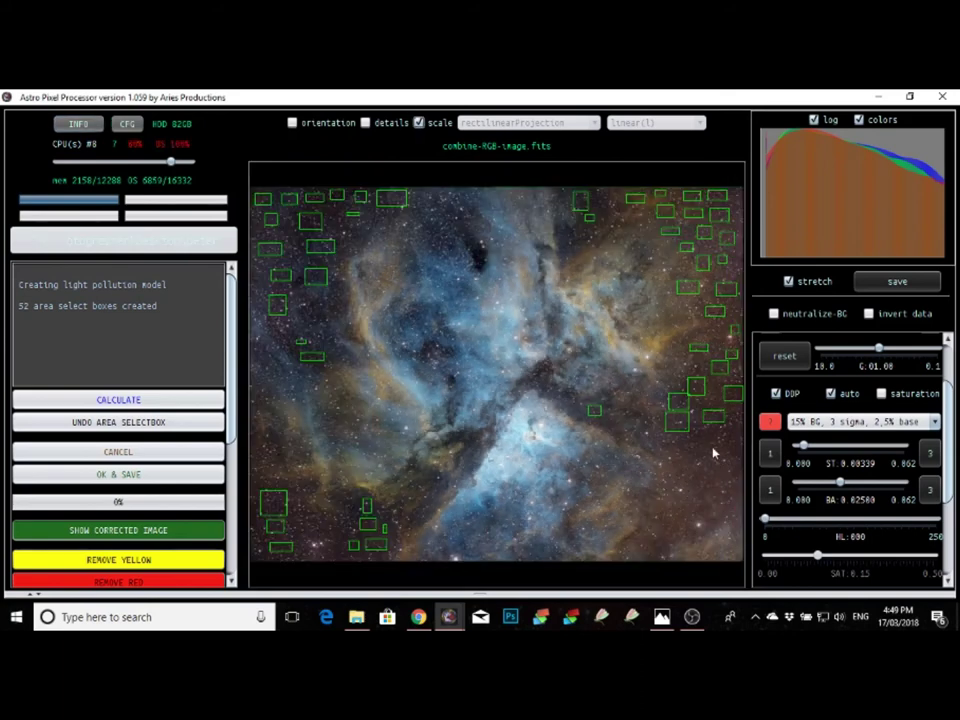
{"action": "left_click", "coordinate": [722, 441]}
{"action": "left_click", "coordinate": [686, 445]}
{"action": "left_click", "coordinate": [716, 473]}
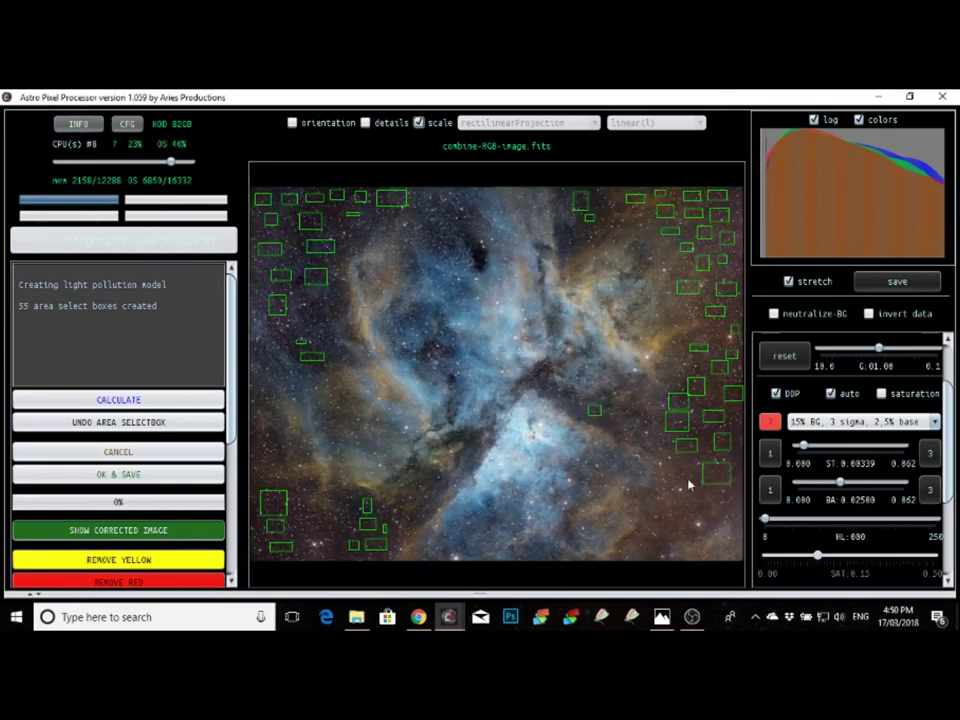
{"action": "left_click", "coordinate": [675, 474]}
{"action": "left_click", "coordinate": [711, 500]}
{"action": "left_click", "coordinate": [670, 505]}
{"action": "left_click", "coordinate": [658, 521]}
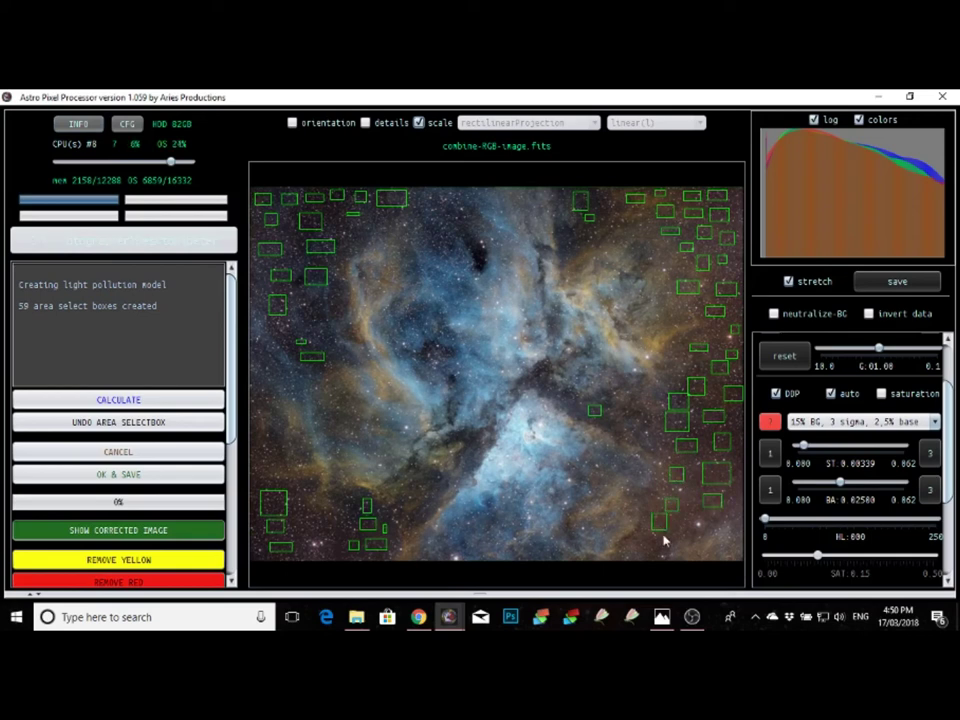
{"action": "left_click", "coordinate": [650, 543]}
{"action": "left_click", "coordinate": [606, 420]}
{"action": "left_click", "coordinate": [577, 238]}
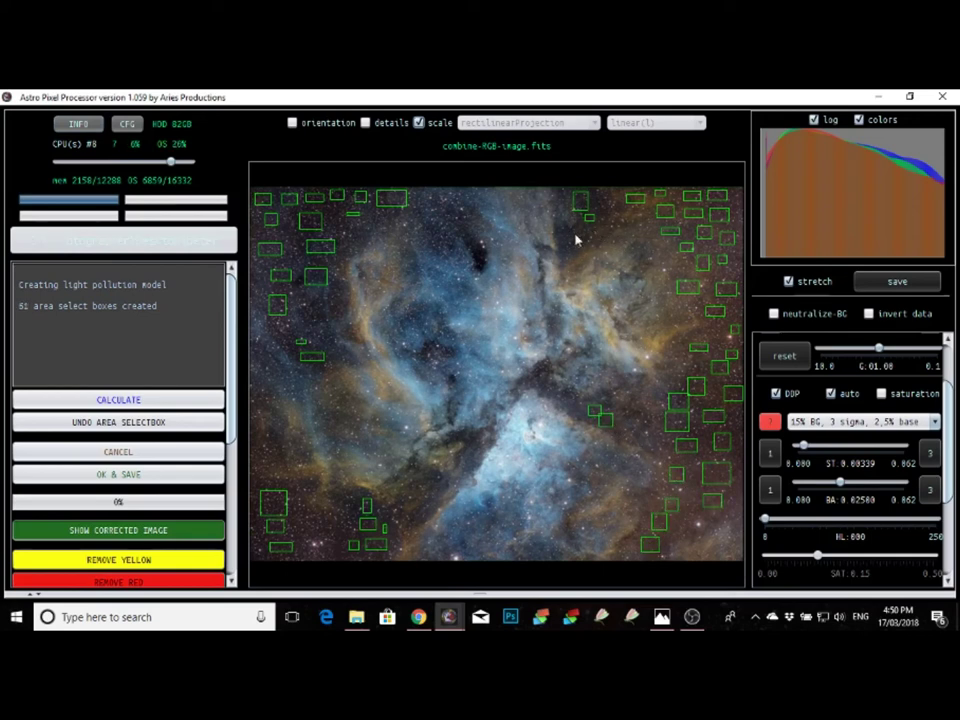
{"action": "left_click", "coordinate": [469, 241]}
{"action": "left_click", "coordinate": [479, 256]}
{"action": "left_click", "coordinate": [470, 437]}
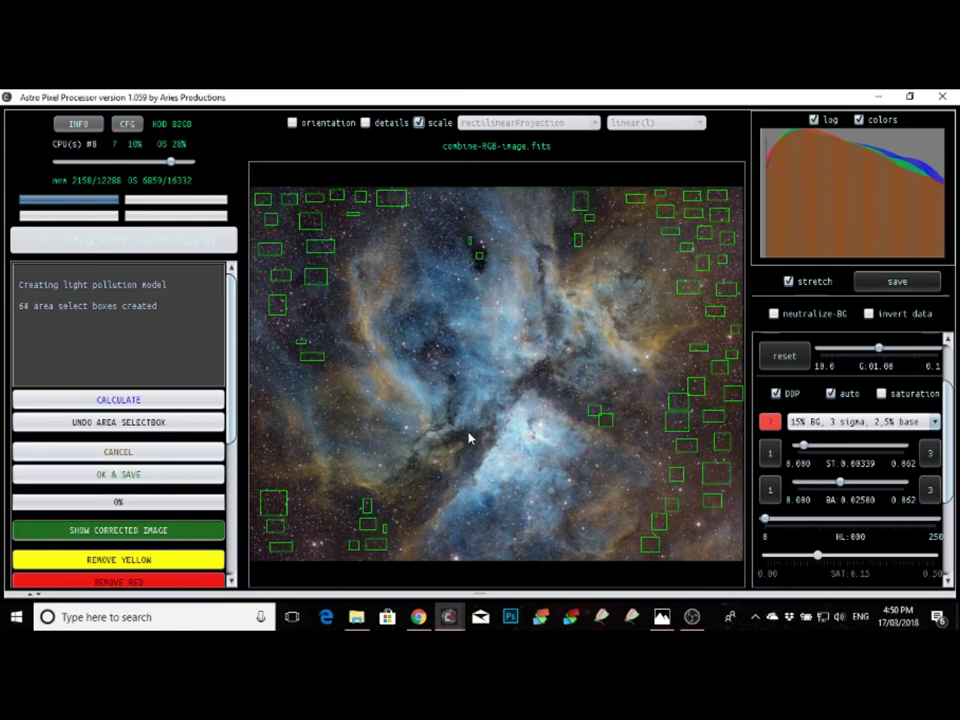
{"action": "left_click", "coordinate": [539, 378]}
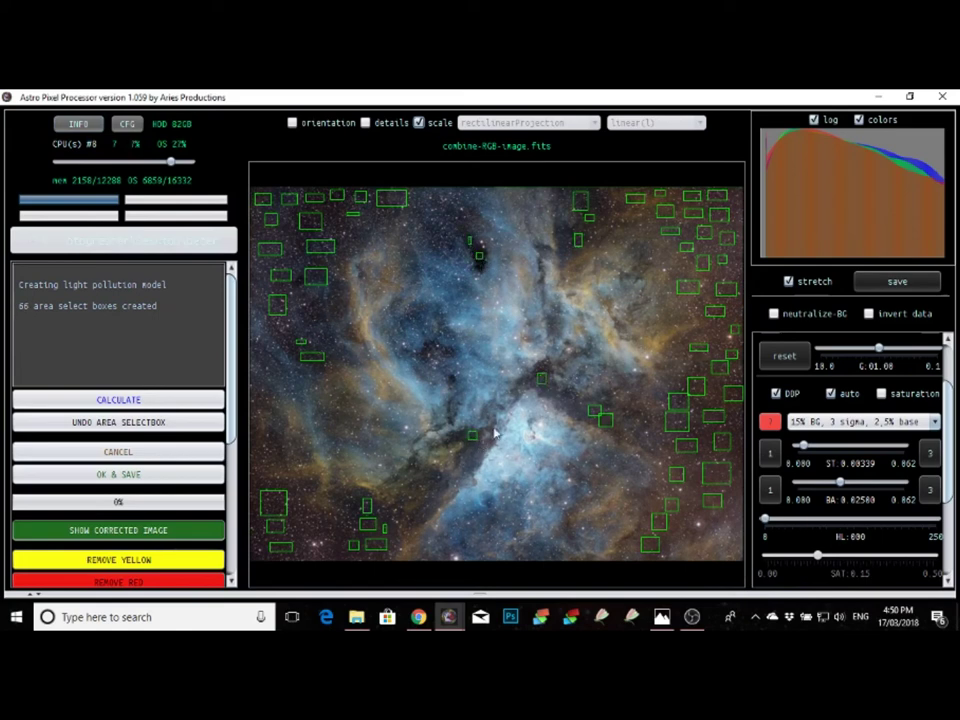
{"action": "left_click", "coordinate": [433, 478]}
{"action": "left_click", "coordinate": [300, 298]}
Step: Calculate the light pollution model, lowering then raising the CPU thread count while it runs
{"action": "left_click", "coordinate": [118, 400]}
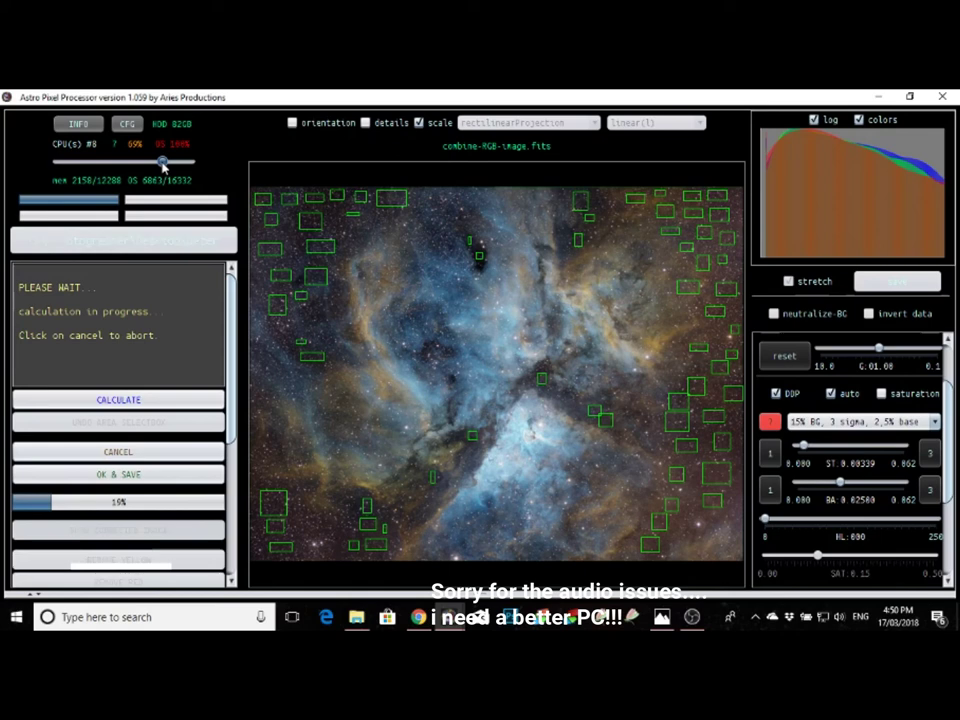
{"action": "left_click_drag", "start_coordinate": [163, 166], "coordinate": [153, 166]}
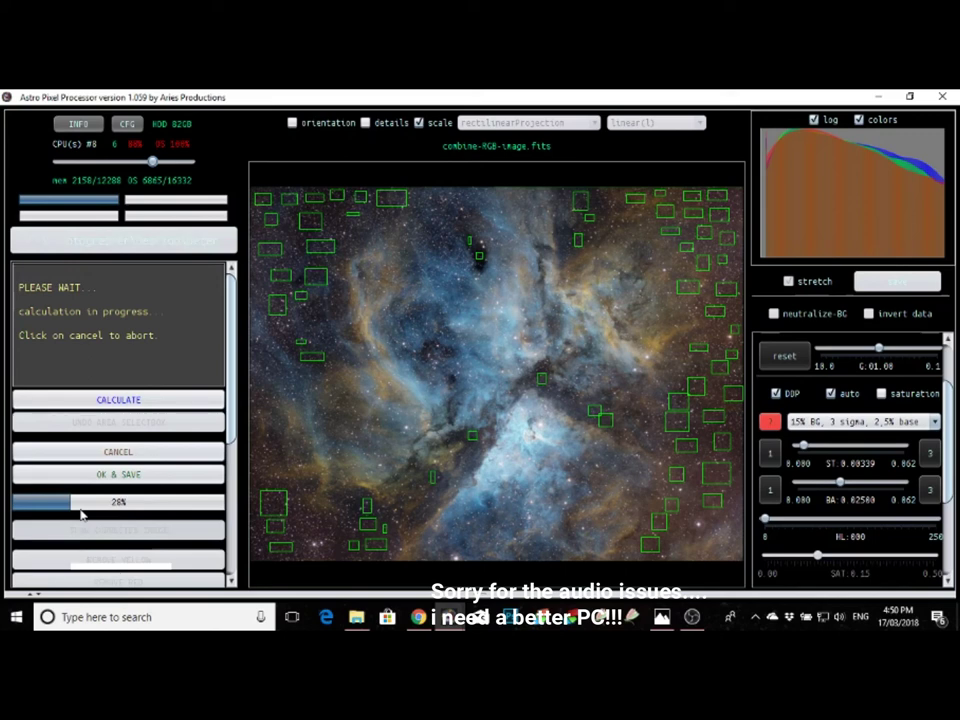
{"action": "left_click_drag", "start_coordinate": [152, 161], "coordinate": [182, 162]}
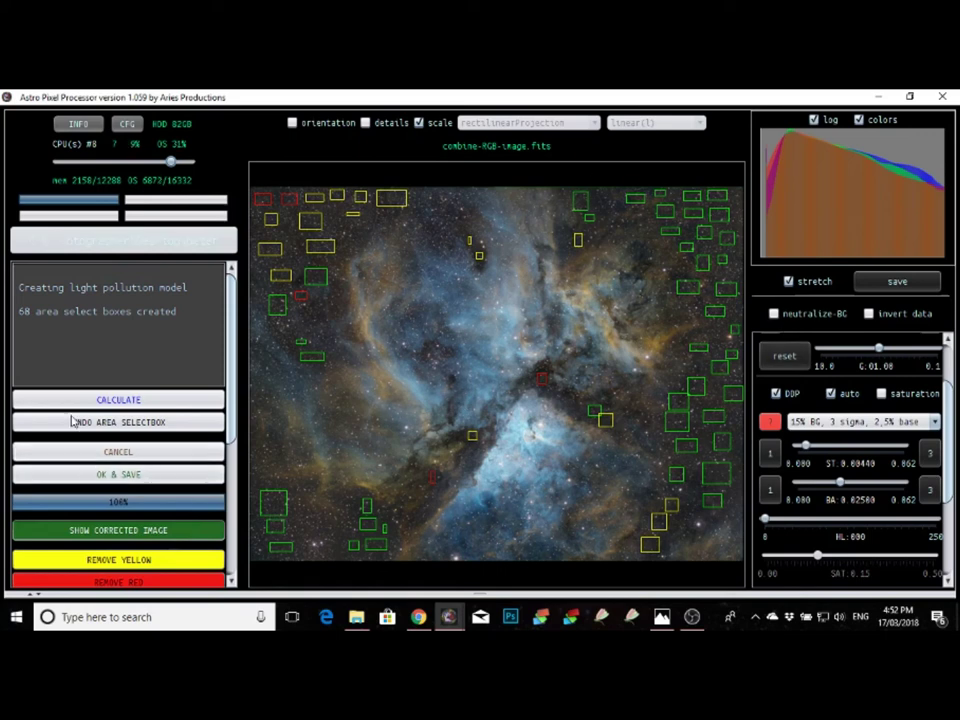
Step: Apply the light-pollution correction and save it as FITS named combine-RGB-image-lpc-cbg.fits
{"action": "left_click", "coordinate": [126, 478]}
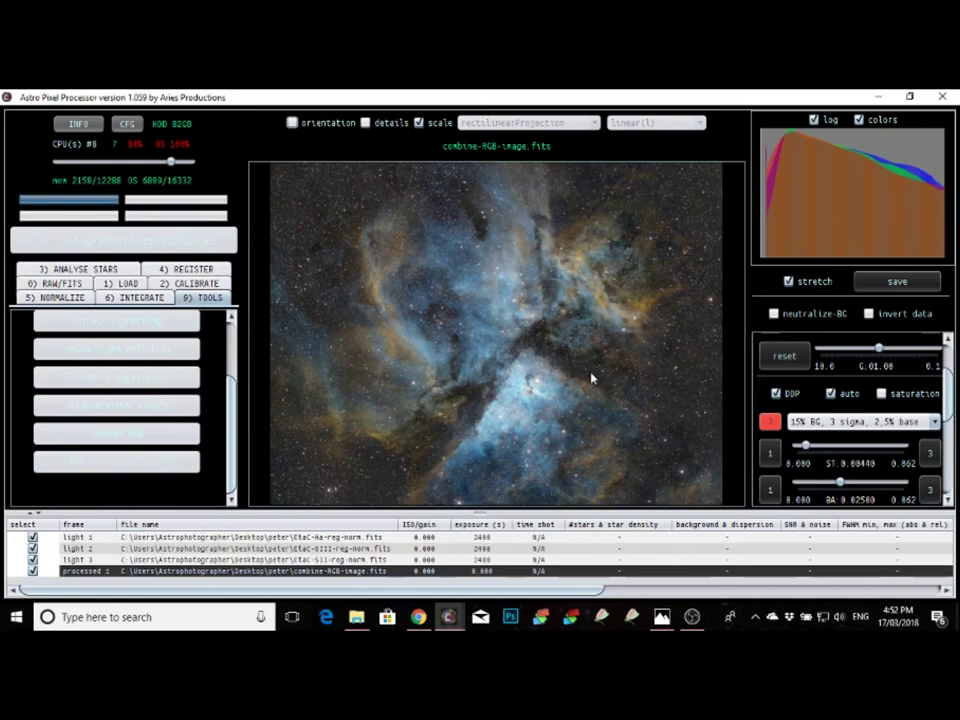
{"action": "left_click", "coordinate": [490, 405]}
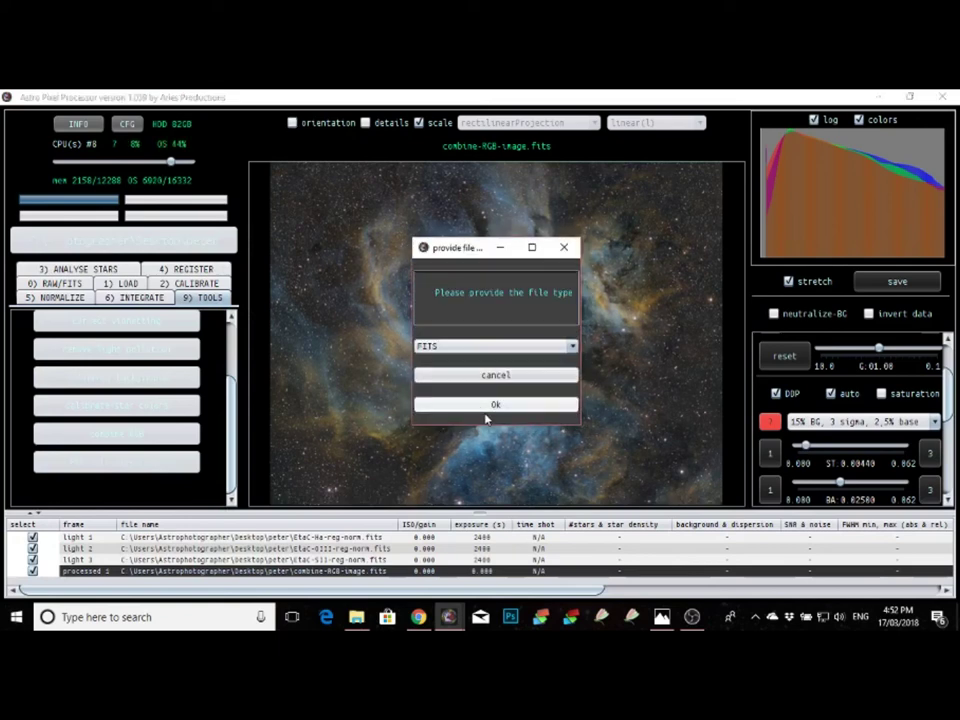
{"action": "left_click", "coordinate": [525, 405]}
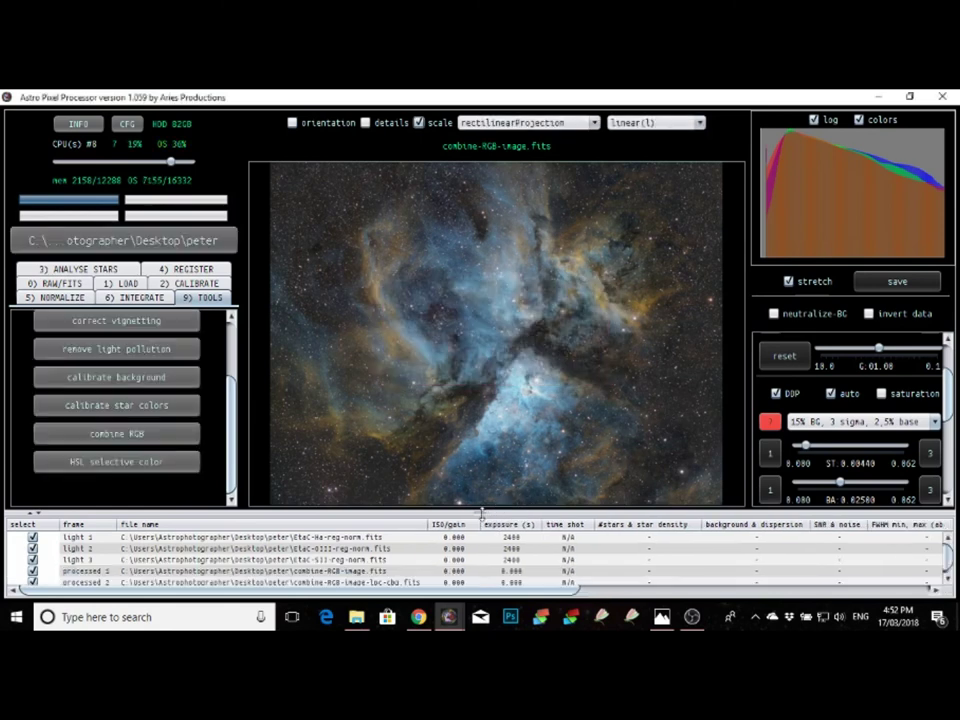
Step: Shrink the file list to one row to enlarge the image view, and start a stretched save
{"action": "left_click_drag", "start_coordinate": [481, 513], "coordinate": [481, 553]}
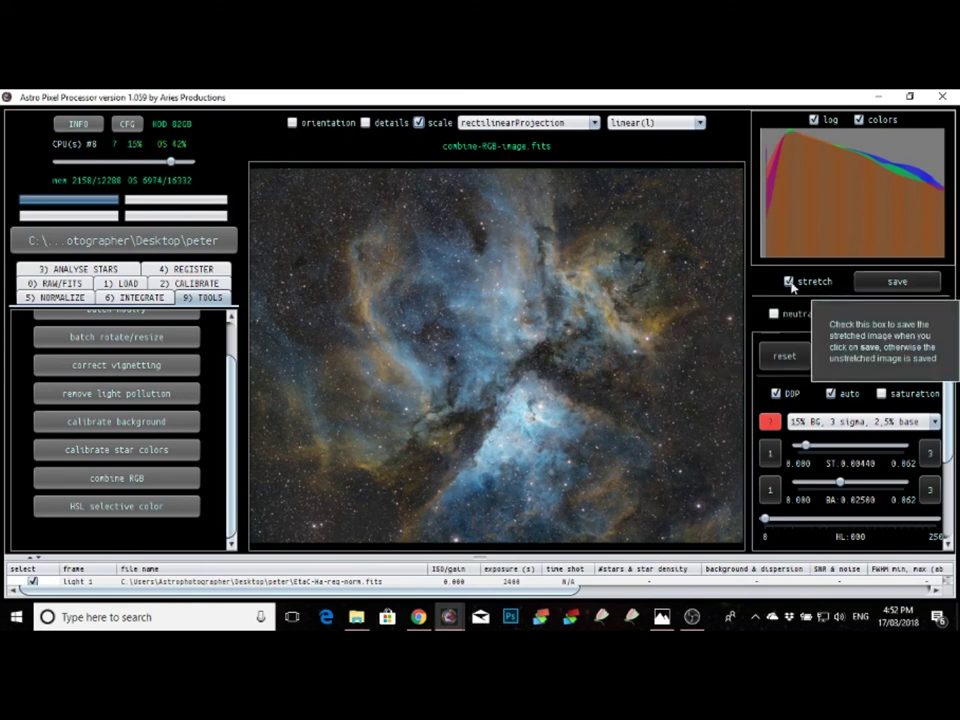
{"action": "left_click", "coordinate": [898, 283]}
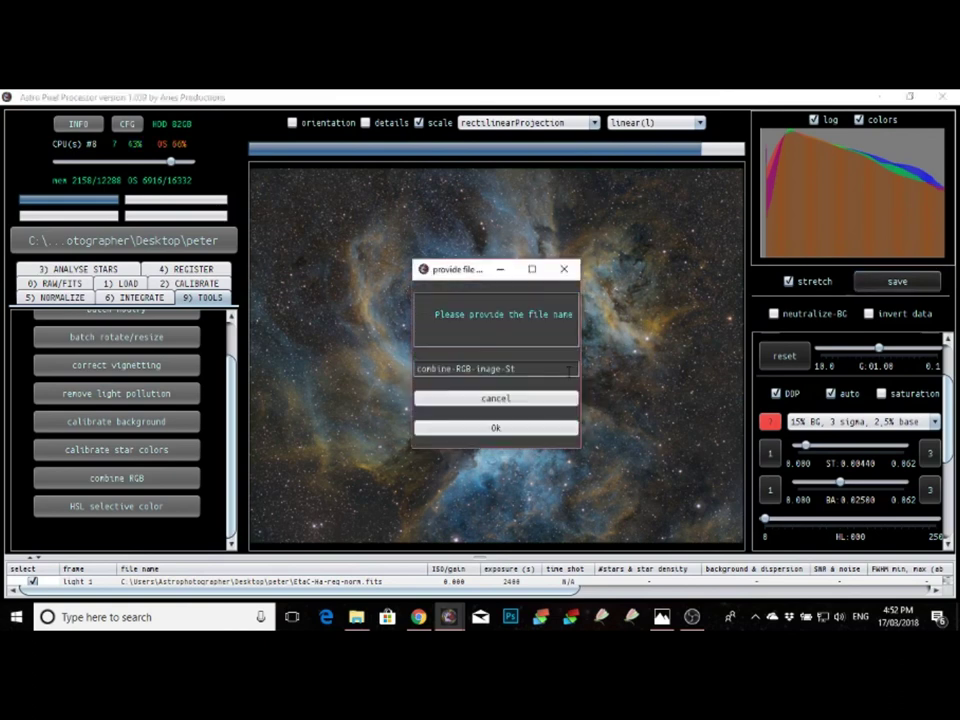
Step: Replace the suggested file name with a new custom name for the stretched export
{"action": "left_click", "coordinate": [508, 368]}
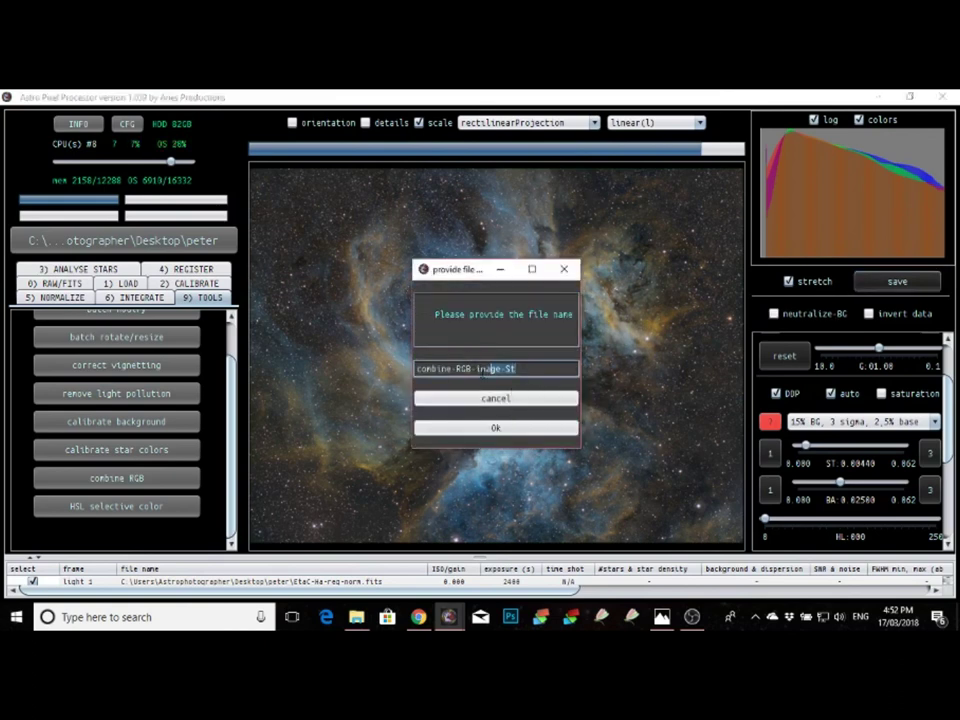
{"action": "key", "text": "ctrl+a"}
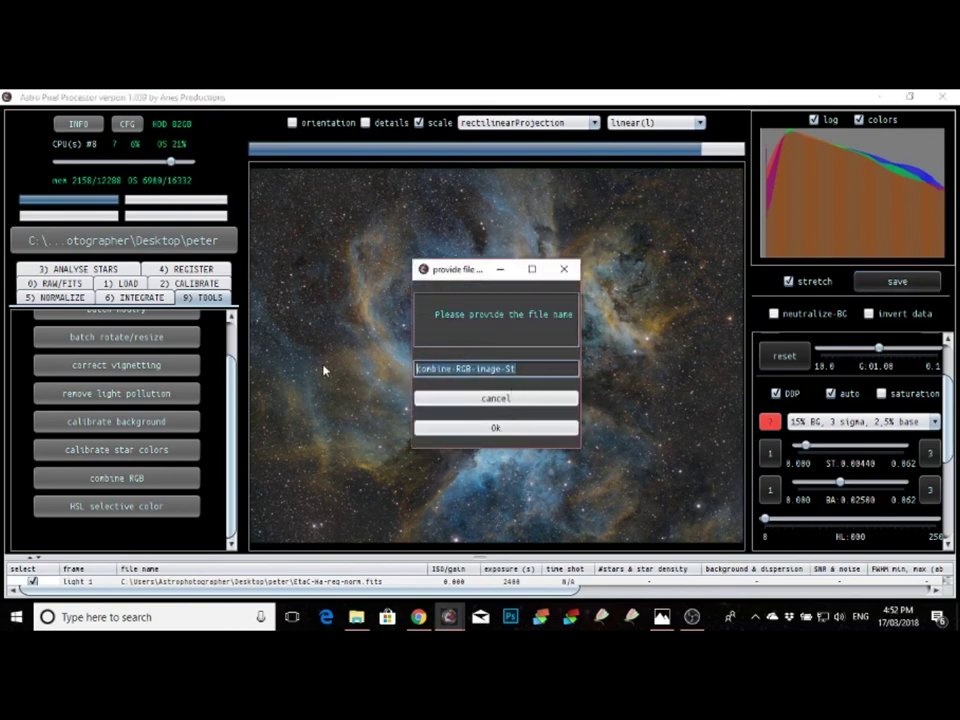
{"action": "type", "text": "pe"}
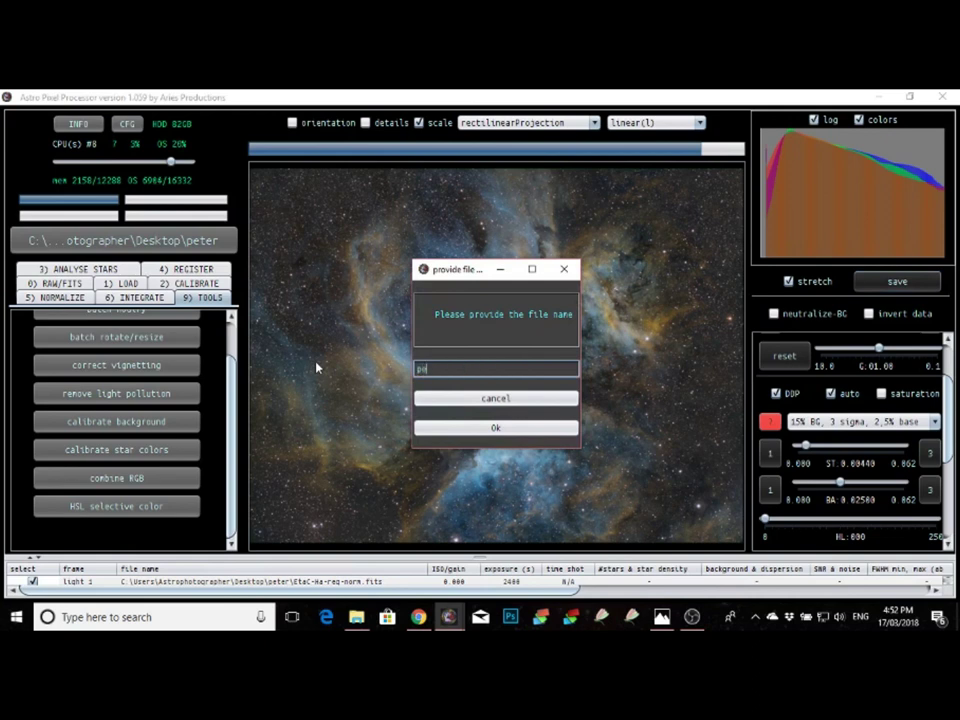
{"action": "type", "text": "ter carl"}
{"action": "type", "text": "na"}
{"action": "left_click", "coordinate": [480, 430]}
Step: Export the stretched image as TIFF with the sRGB v4.0 ICC profile at 16-bit integers
{"action": "left_click", "coordinate": [570, 369]}
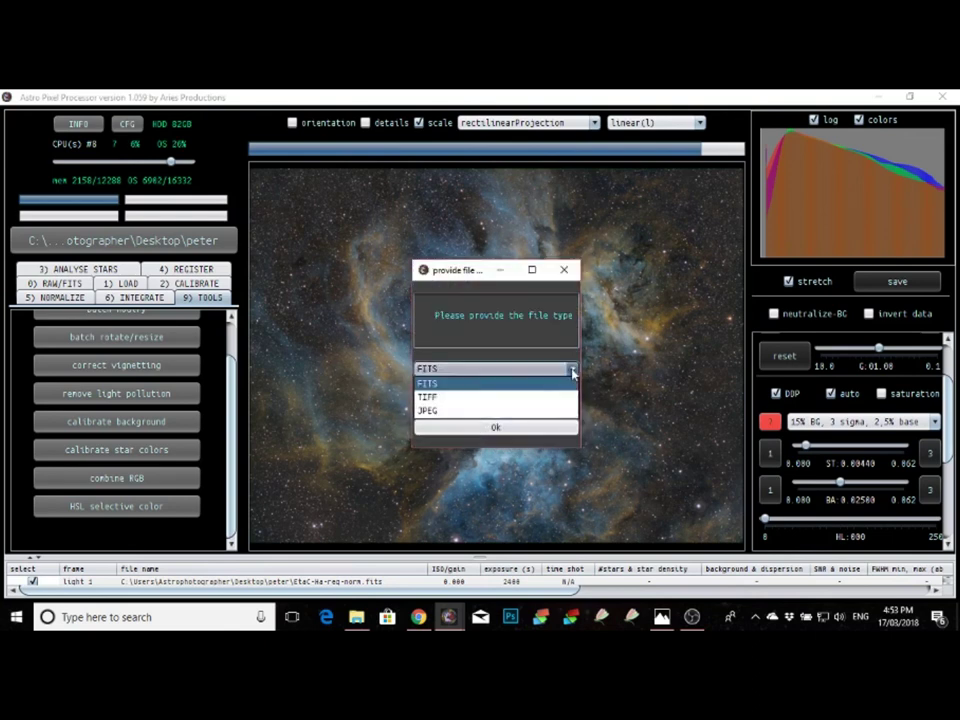
{"action": "left_click", "coordinate": [556, 398]}
{"action": "left_click", "coordinate": [493, 426]}
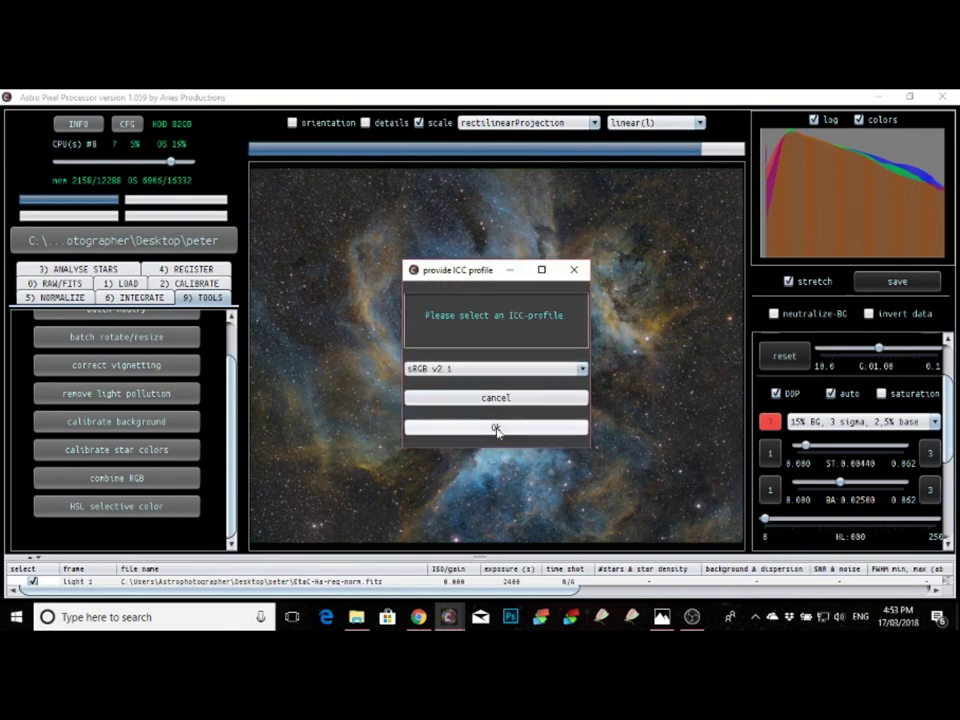
{"action": "left_click", "coordinate": [580, 370]}
{"action": "left_click", "coordinate": [560, 396]}
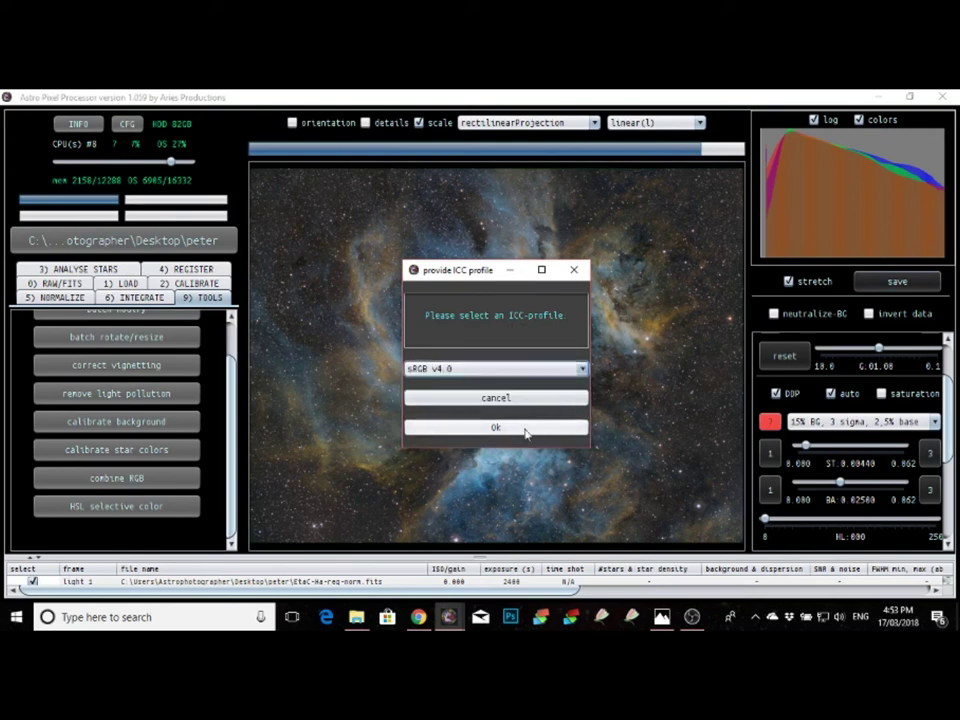
{"action": "left_click", "coordinate": [515, 430]}
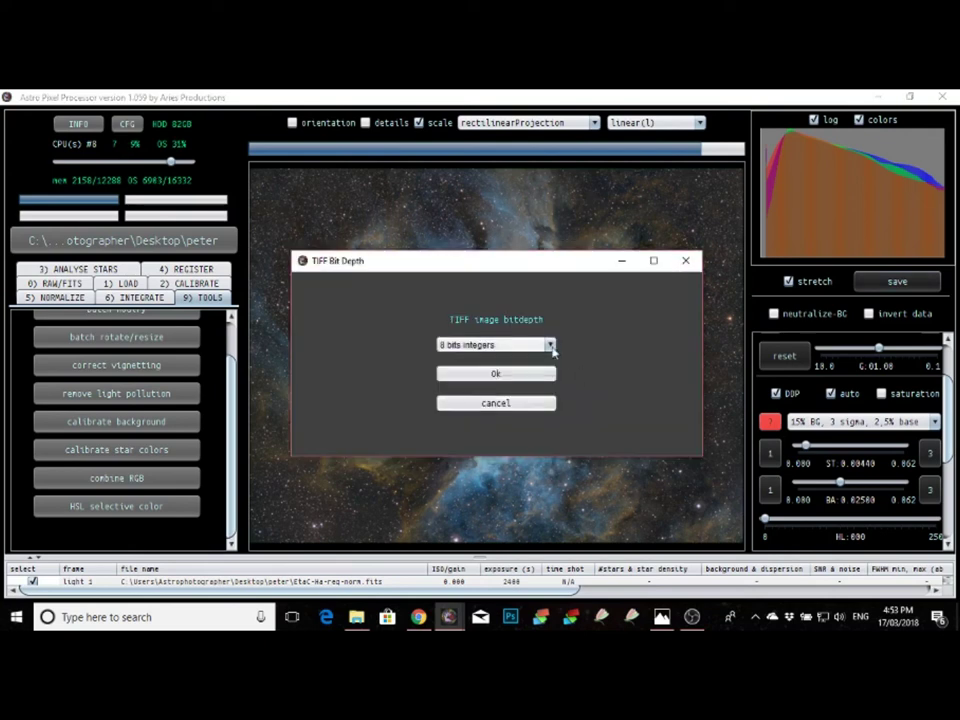
{"action": "left_click", "coordinate": [549, 344]}
{"action": "left_click", "coordinate": [538, 374]}
{"action": "left_click", "coordinate": [495, 374]}
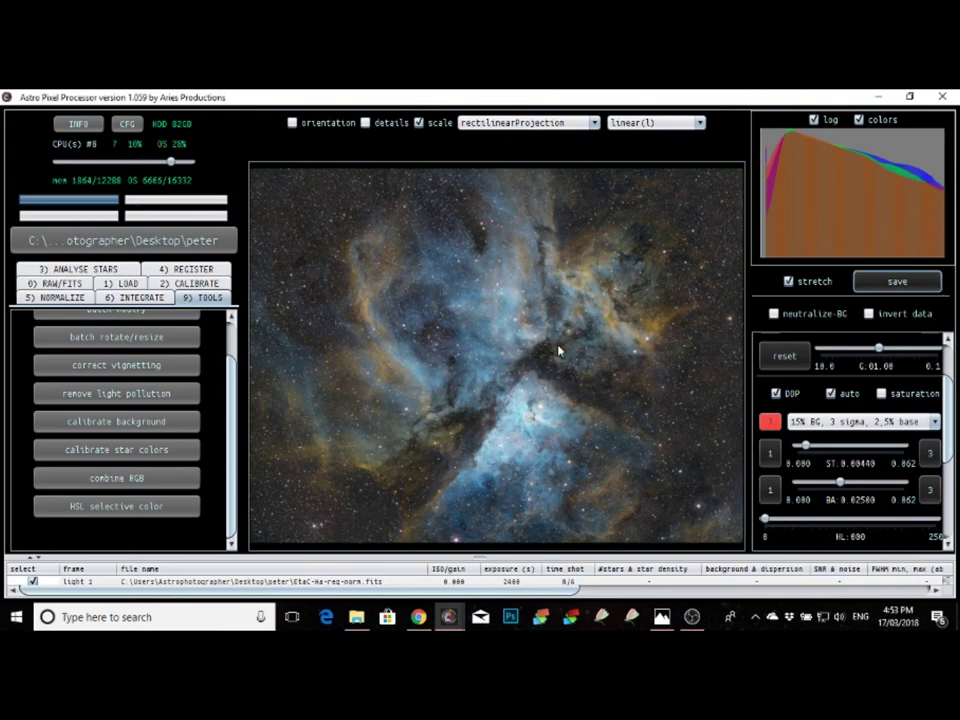
{"action": "scroll", "coordinate": [492, 333], "scroll_direction": "up", "scroll_amount": 1}
{"action": "scroll", "coordinate": [492, 333], "scroll_direction": "up", "scroll_amount": 1}
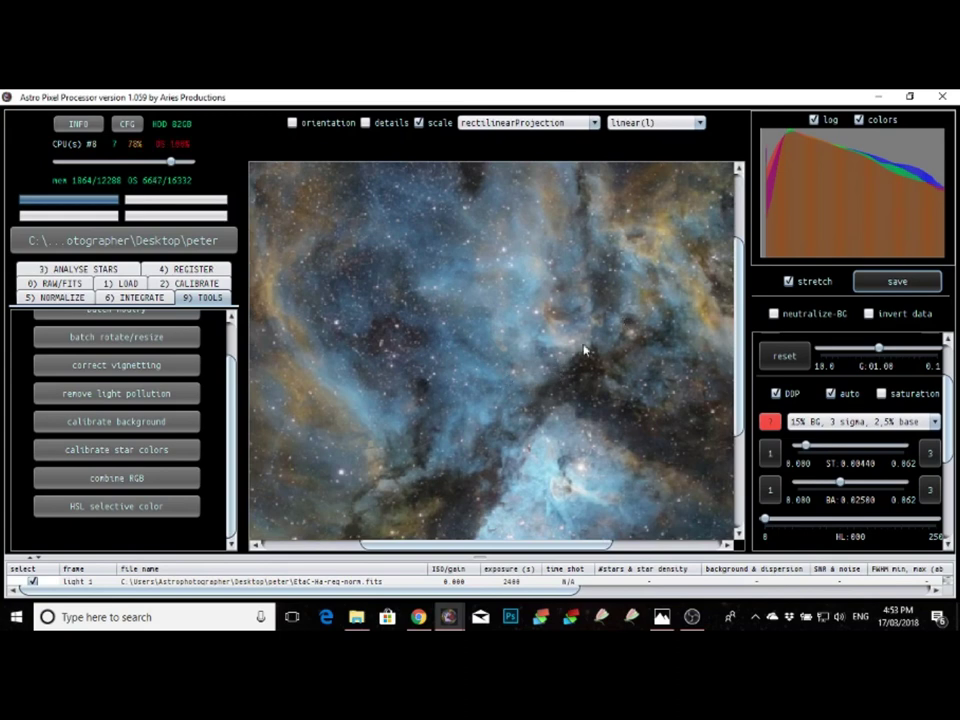
{"action": "mouse_move", "coordinate": [585, 546]}
{"action": "left_mouse_down"}
{"action": "mouse_move", "coordinate": [618, 549]}
{"action": "mouse_move", "coordinate": [588, 540]}
{"action": "left_mouse_up"}
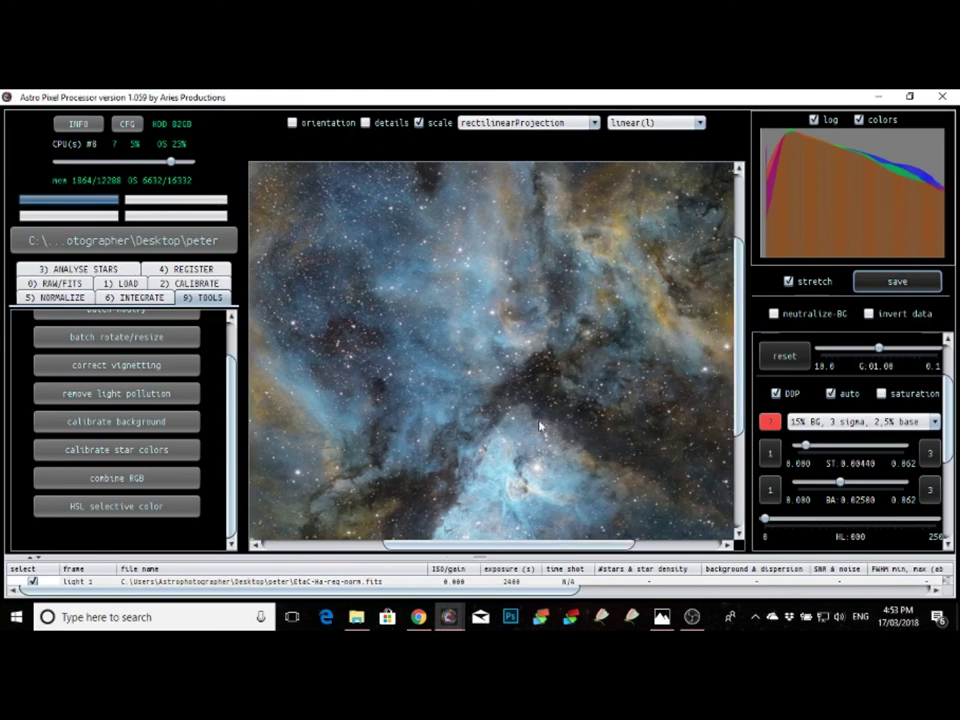
{"action": "left_click_drag", "start_coordinate": [521, 429], "coordinate": [525, 321]}
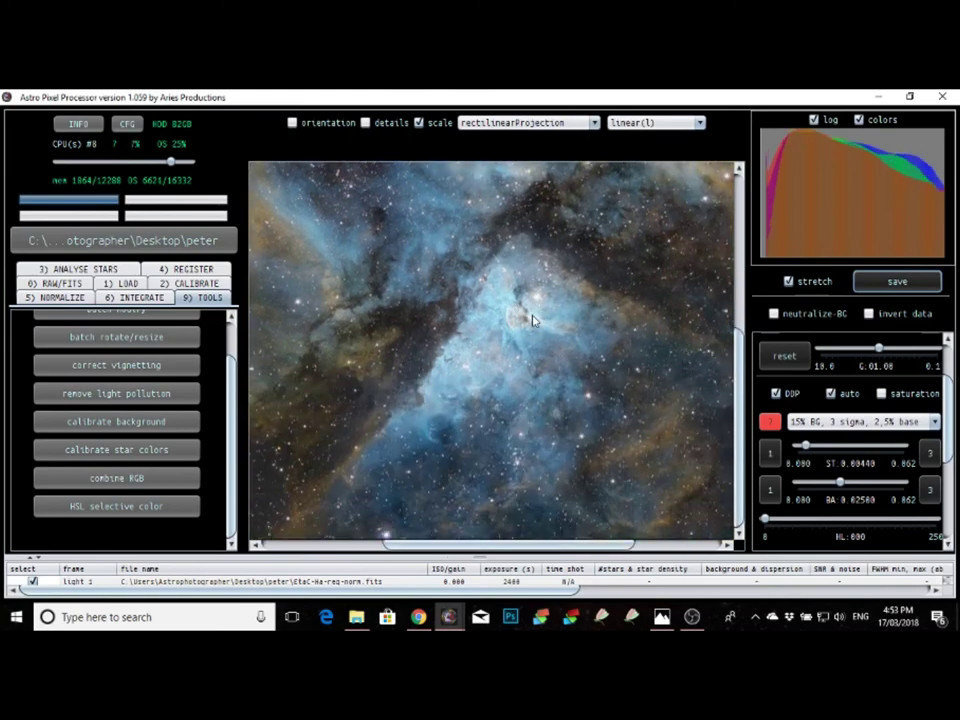
{"action": "scroll", "coordinate": [533, 318], "scroll_direction": "down", "scroll_amount": 3}
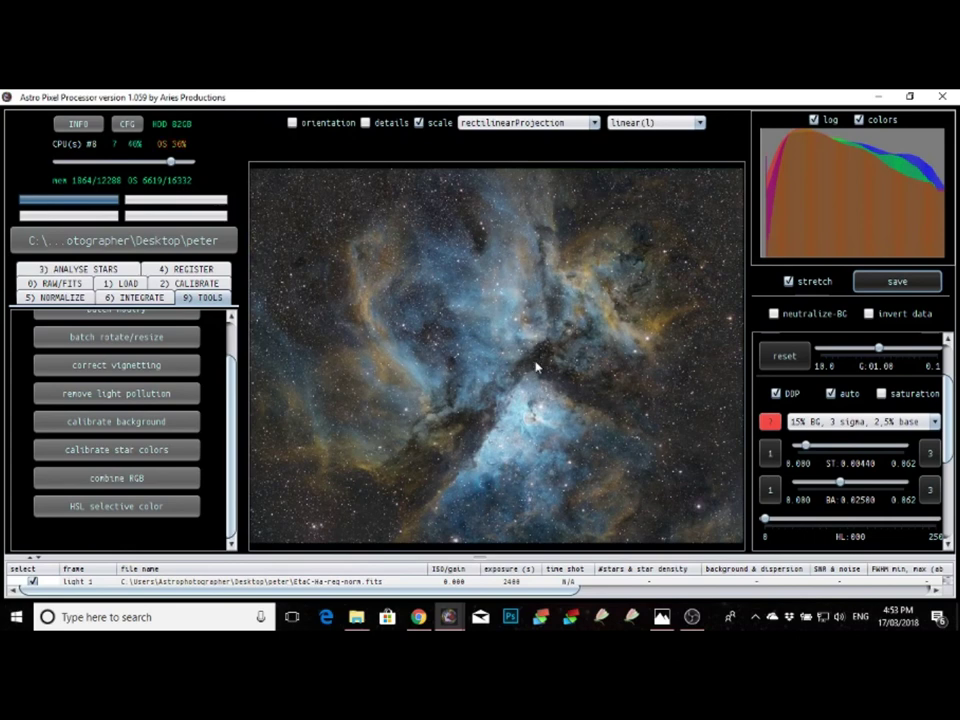